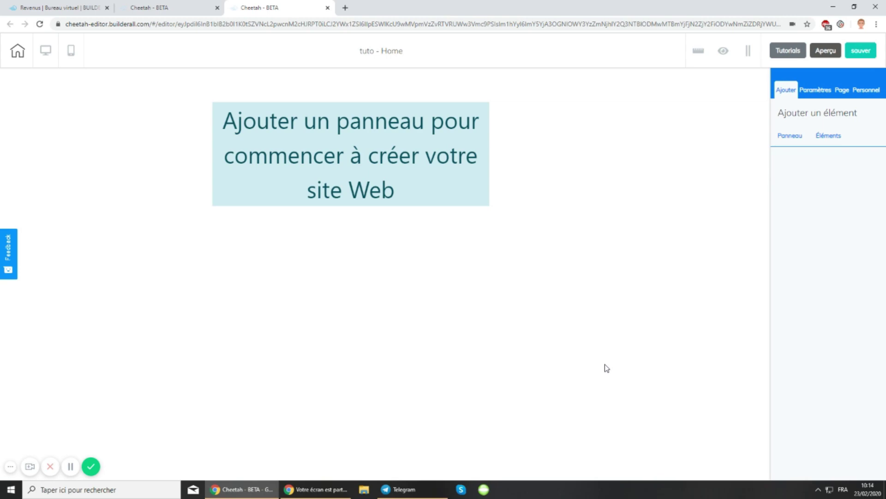
Add a blank panel to the empty page.
left_click(802, 135)
left_click(790, 138)
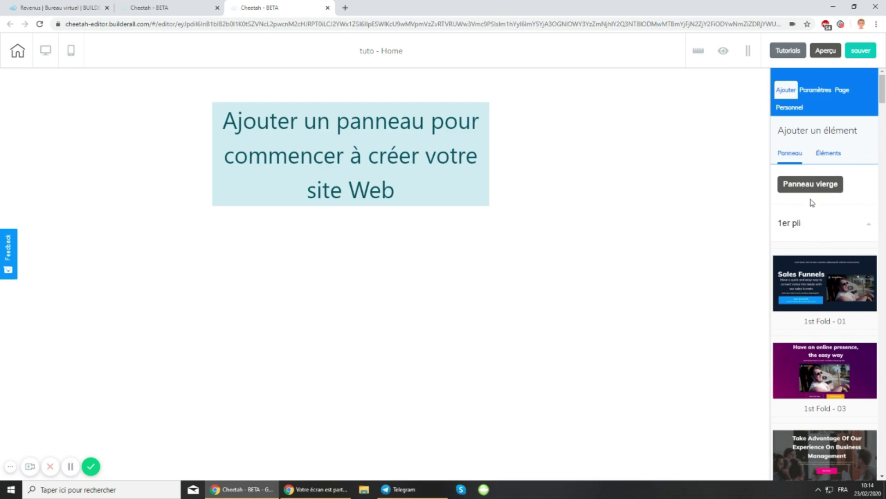
left_click(810, 184)
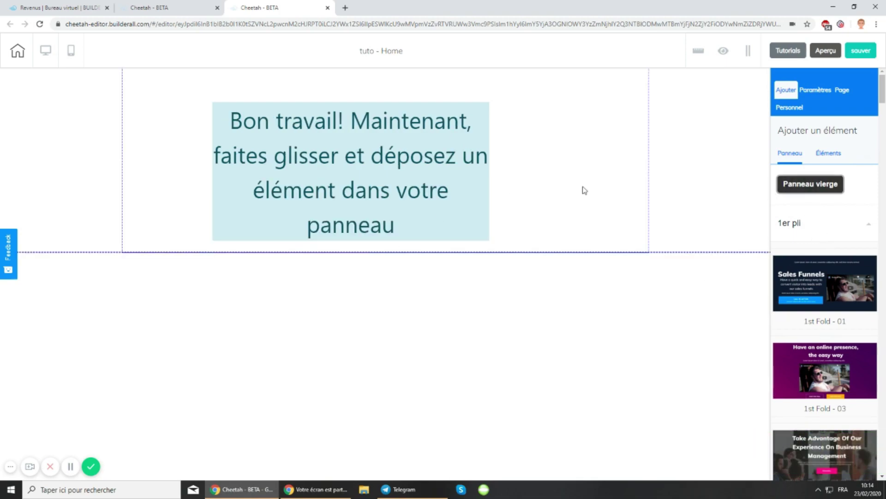
Give the blank panel a solid red background (FF0000).
left_click(621, 279)
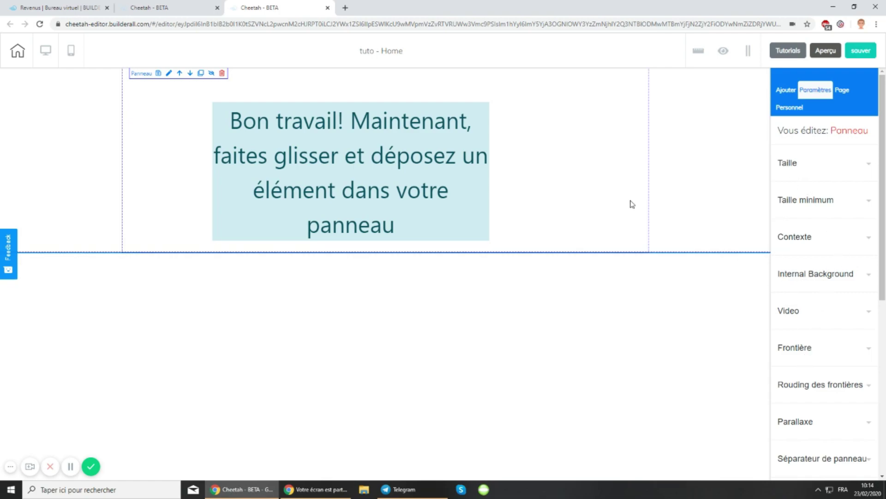
left_click(797, 168)
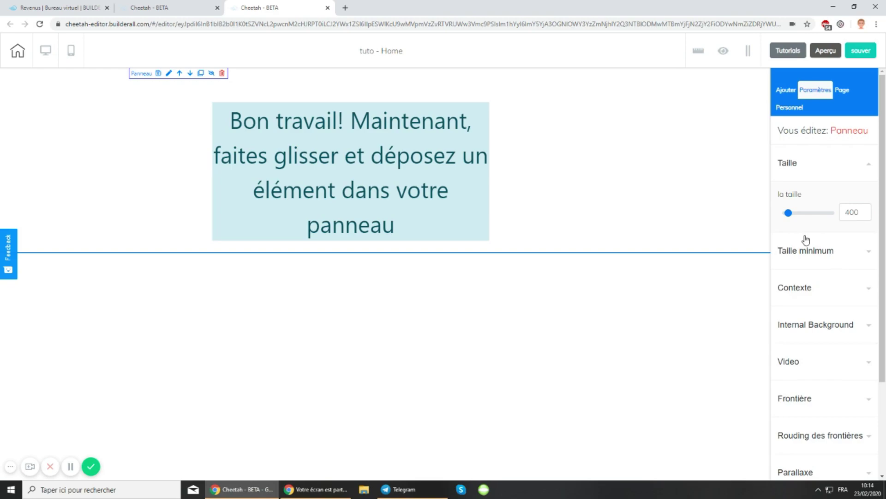
left_click(807, 288)
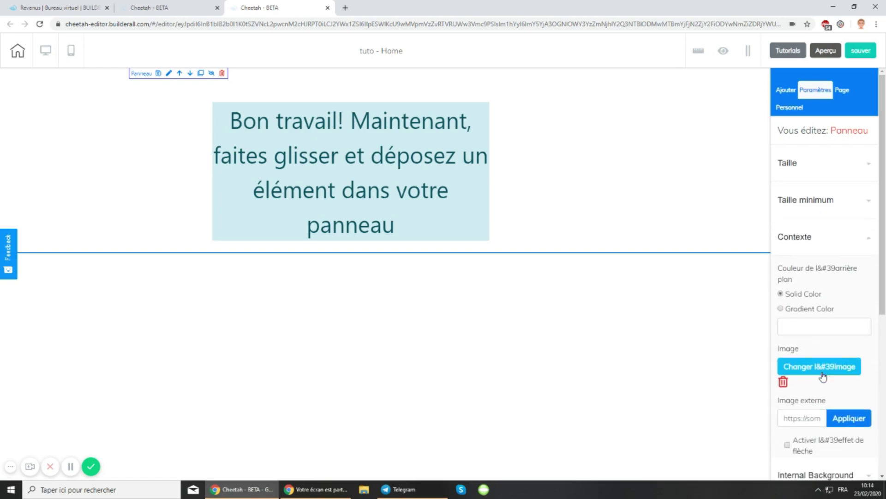
left_click(831, 326)
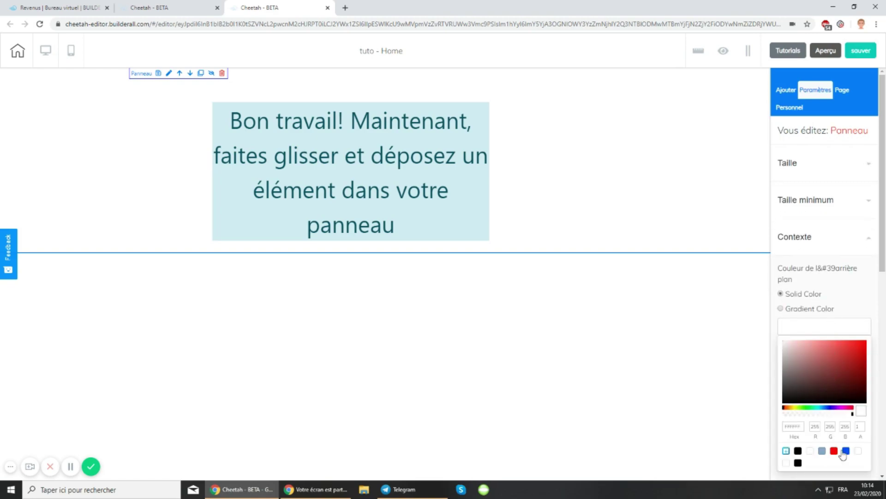
left_click(834, 450)
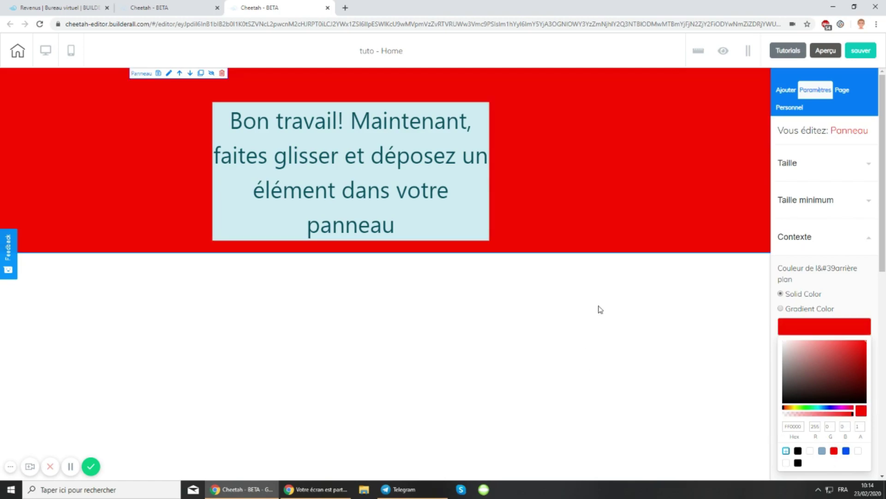
left_click(797, 240)
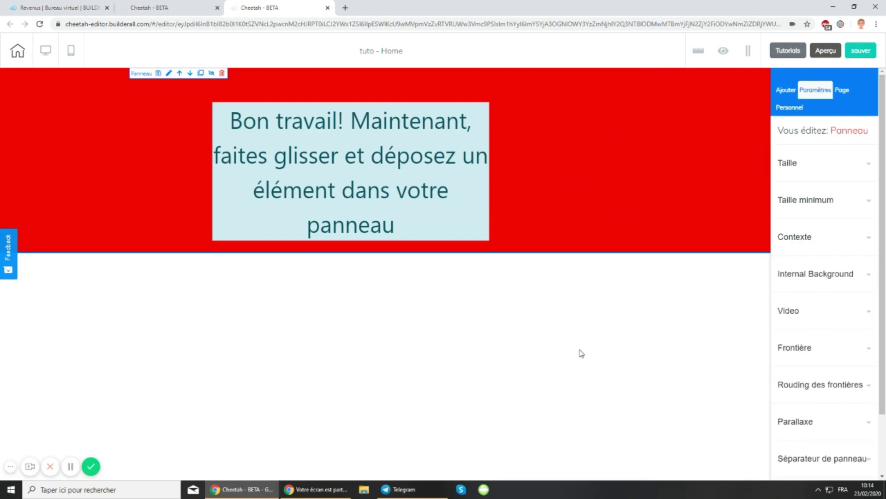
Add the premade panels 1st Fold - 01 and 1st Fold - 12 to the page.
left_click(786, 89)
left_click(790, 135)
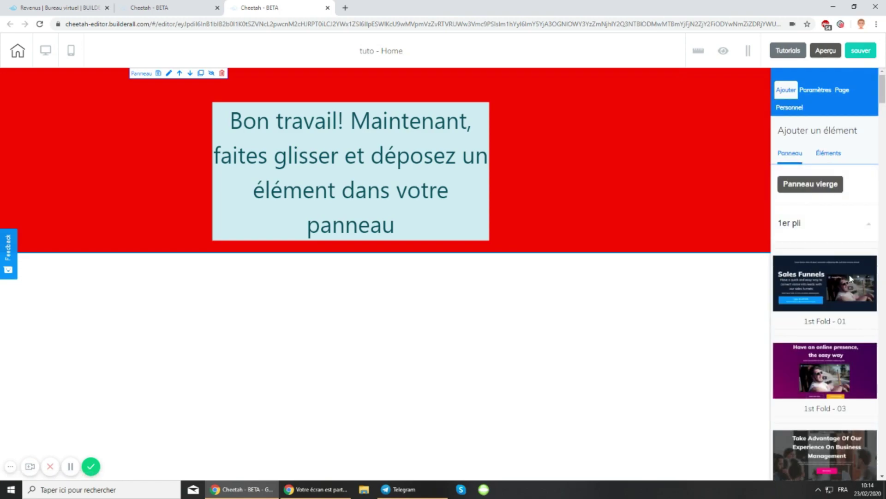
left_click(793, 272)
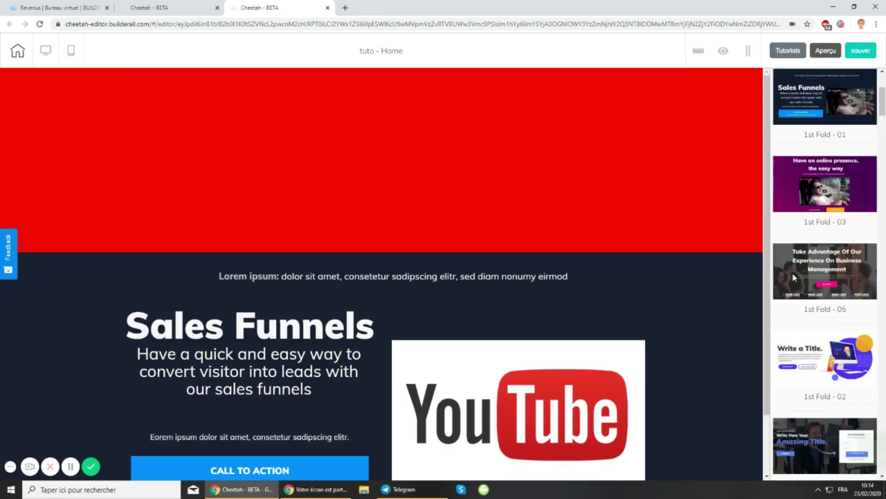
scroll(825, 347, "down", 10)
scroll(824, 347, "down", 3)
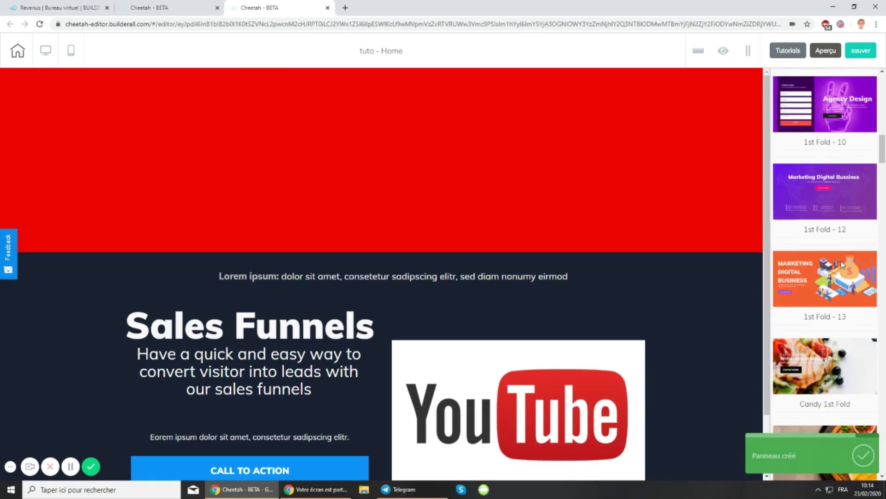
left_click(843, 189)
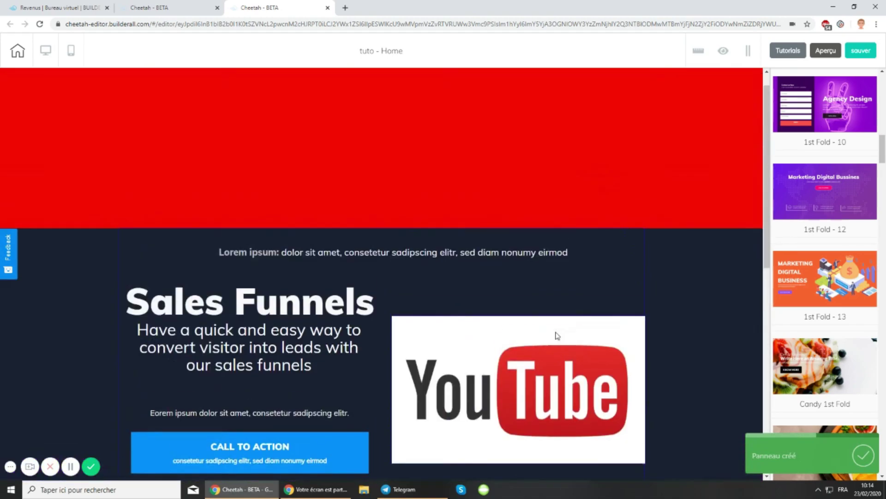
Activate the anchor of the red panel in its advanced settings and name it panneau1.
left_click(610, 195)
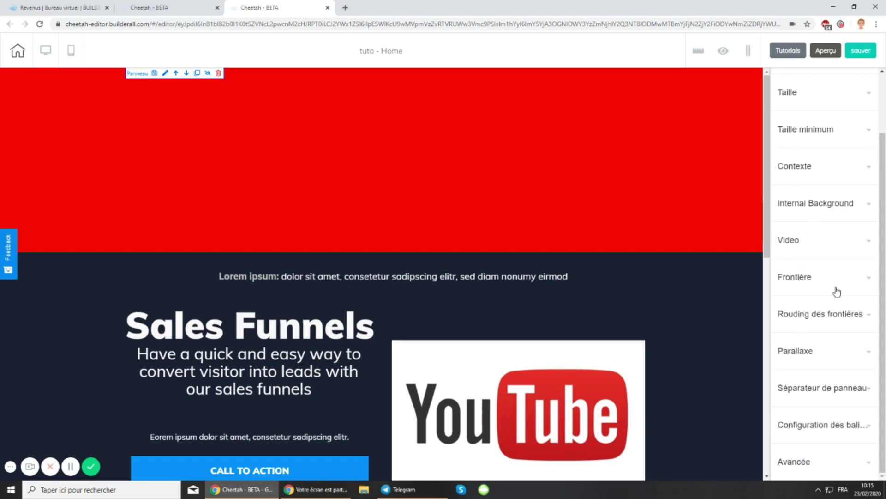
scroll(804, 151, "up", 2)
left_click_drag(834, 132, 870, 133)
scroll(815, 217, "down", 3)
left_click(804, 461)
scroll(815, 406, "down", 5)
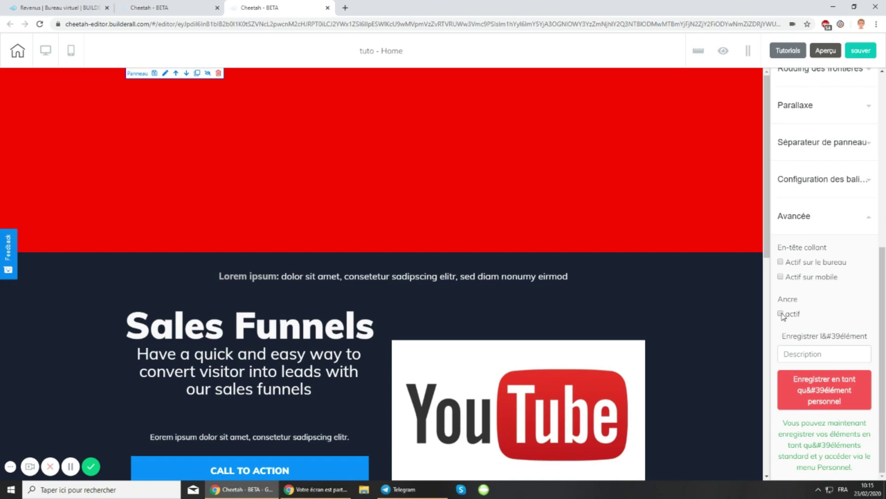
left_click(781, 314)
left_click(800, 342)
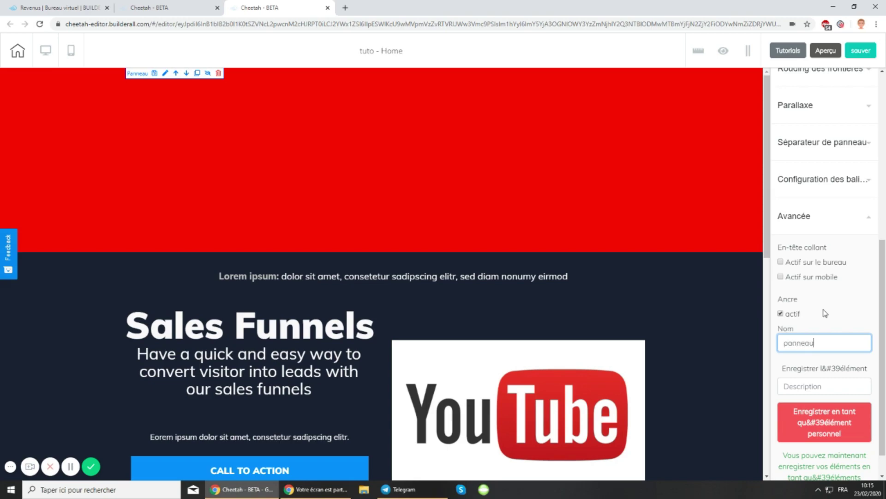
type("panneau1")
scroll(820, 356, "down", 1)
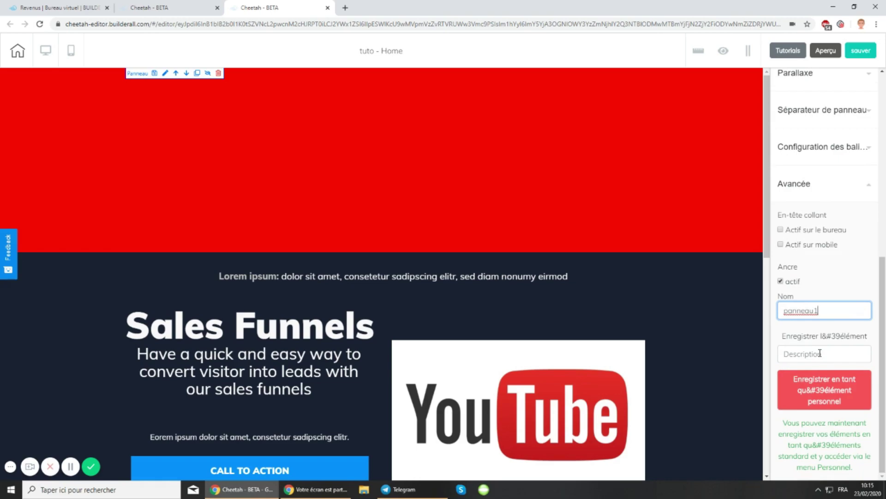
Activate the anchor of the dark Sales Funnels panel and name it panneau2.
scroll(820, 353, "up", 3)
left_click(842, 324)
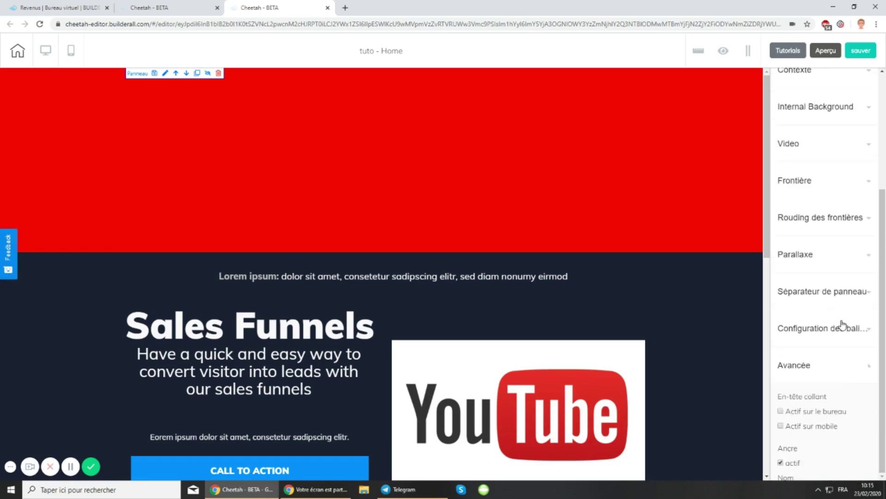
scroll(759, 356, "down", 2)
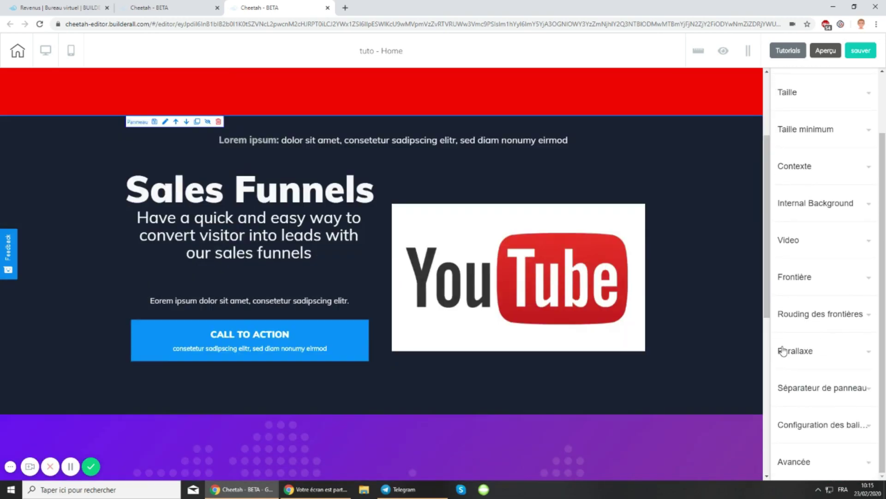
left_click(792, 461)
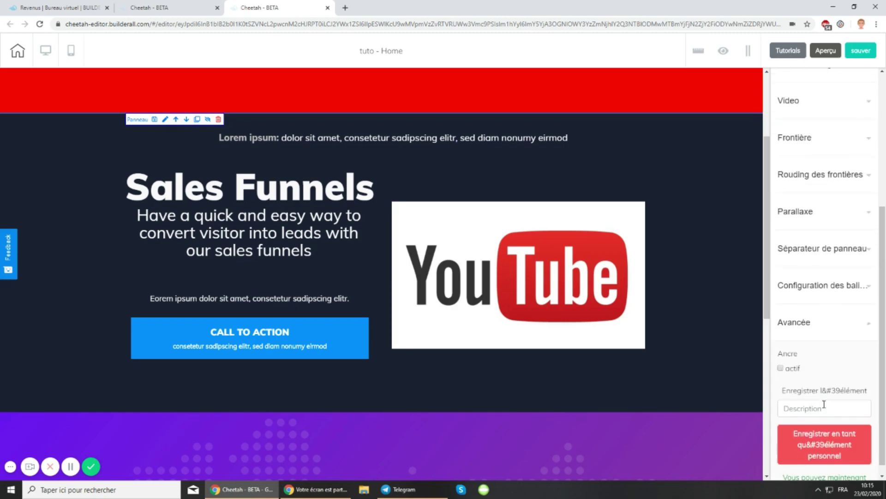
left_click(781, 369)
left_click(814, 402)
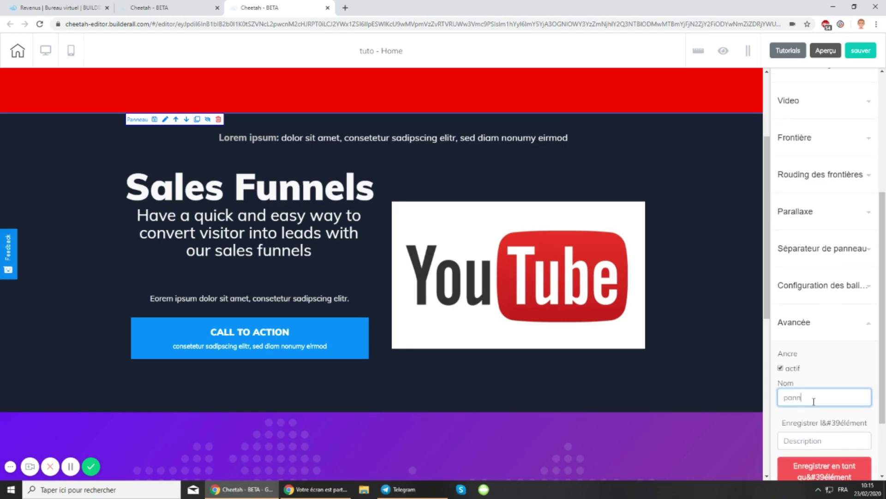
type("panneau2")
left_click(833, 329)
Activate the anchor of the purple Marketing Digital Bussines panel, name it panneau3 and leave the element description empty.
scroll(697, 383, "down", 3)
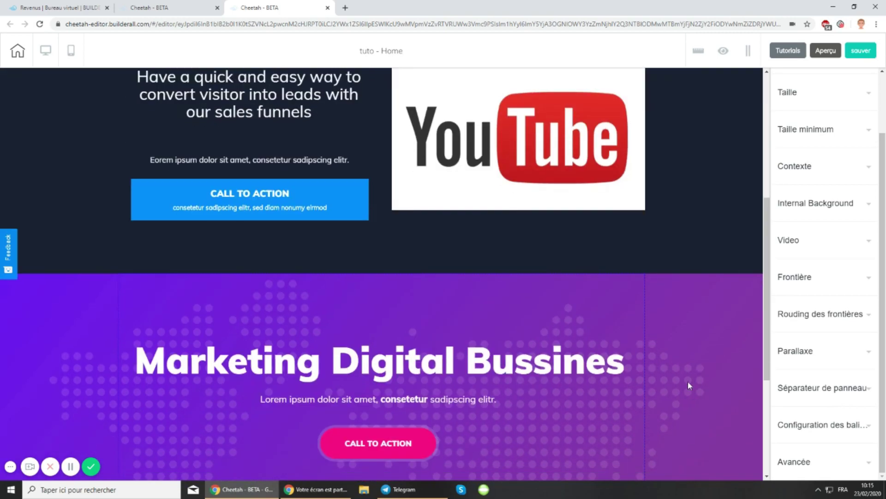
left_click(793, 461)
scroll(819, 417, "down", 3)
scroll(820, 418, "down", 1)
left_click(813, 365)
type("panneau")
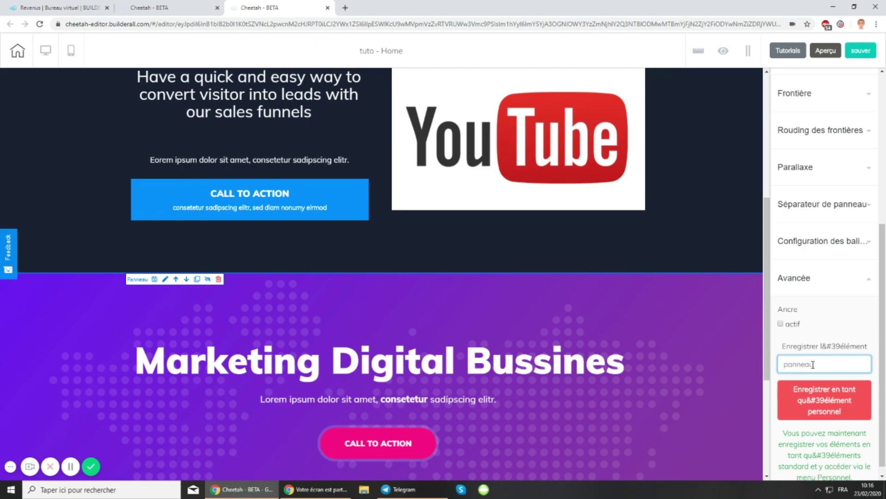
type("3")
left_click(793, 324)
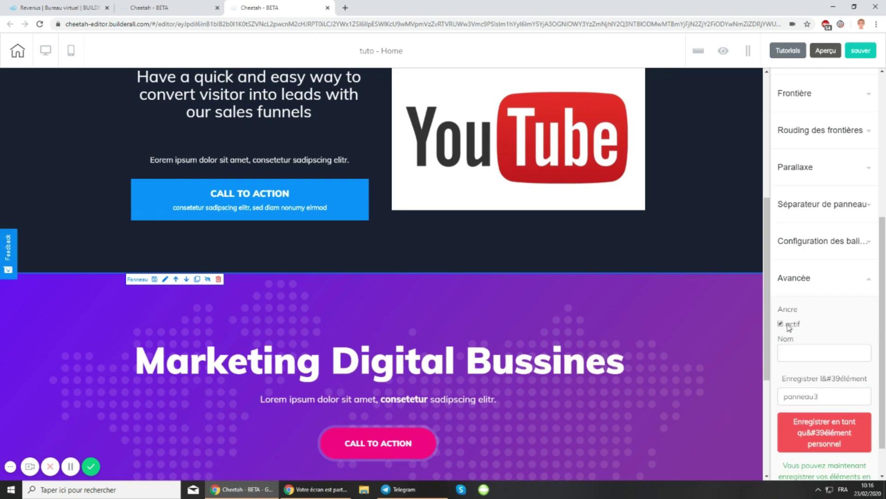
left_click_drag(824, 395, 758, 410)
key("ctrl+c")
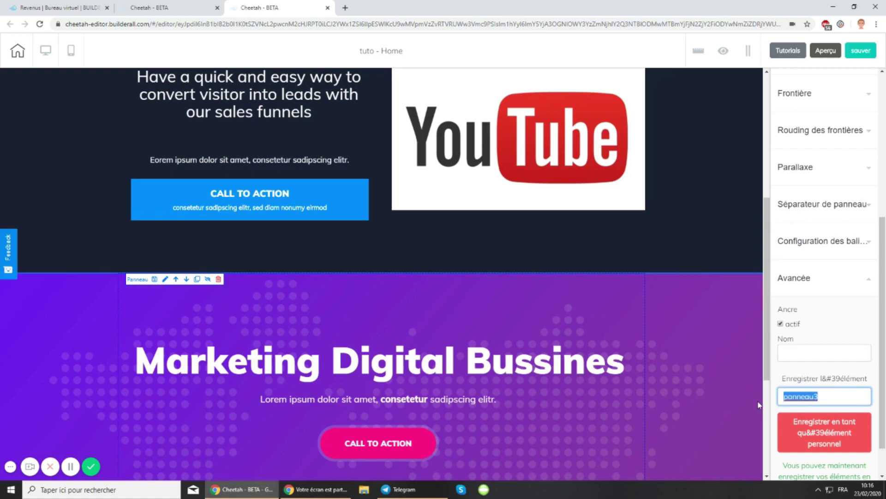
left_click(793, 354)
key("ctrl+v")
left_click_drag(829, 396, 748, 403)
key("BackSpace")
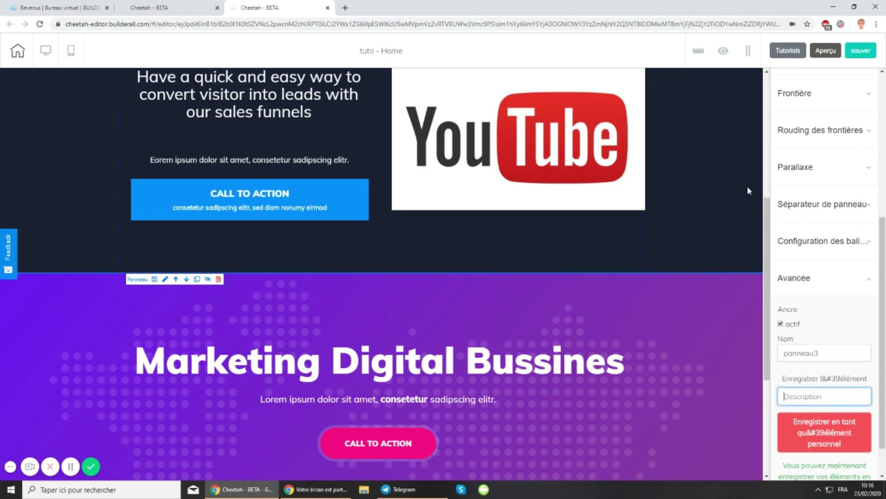
Save the site and decline publishing it for now.
left_click(861, 50)
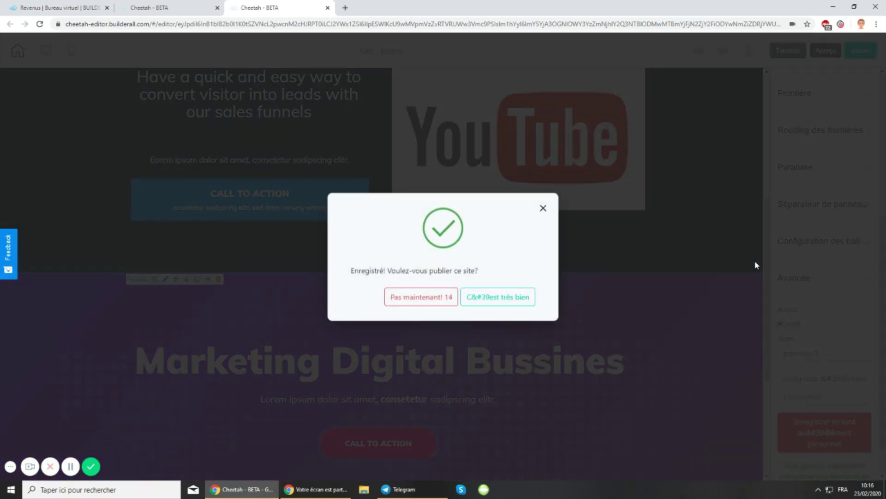
left_click(415, 298)
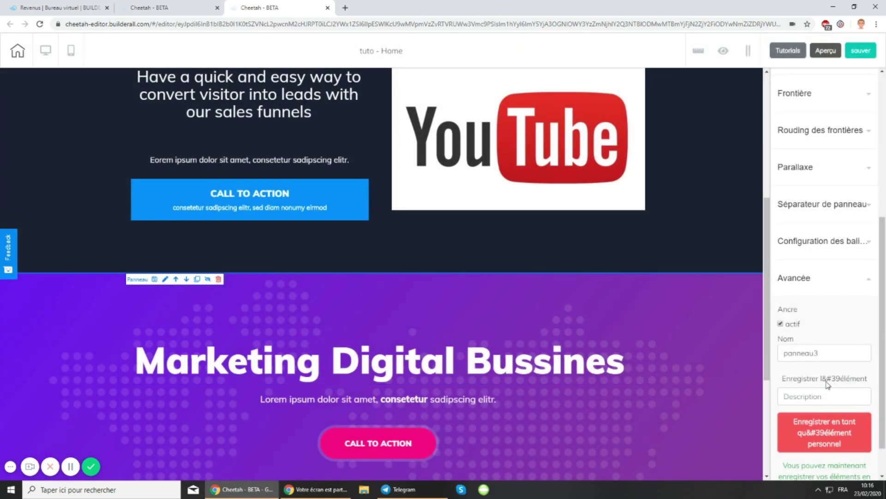
left_click(814, 395)
scroll(686, 364, "down", 5)
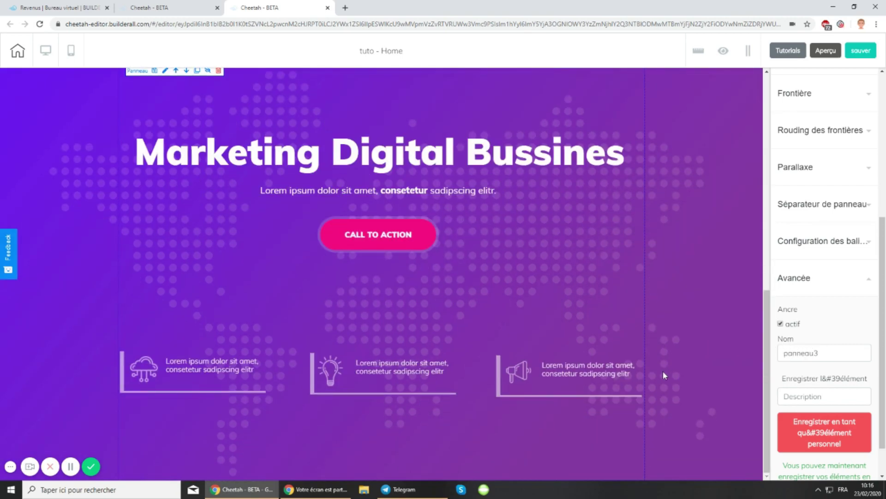
scroll(663, 374, "up", 10)
scroll(664, 376, "down", 7)
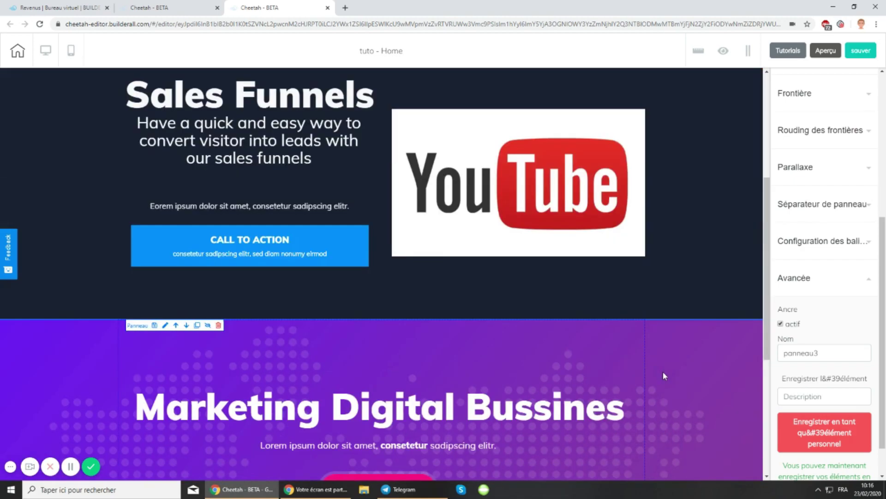
scroll(664, 376, "up", 4)
scroll(663, 376, "up", 3)
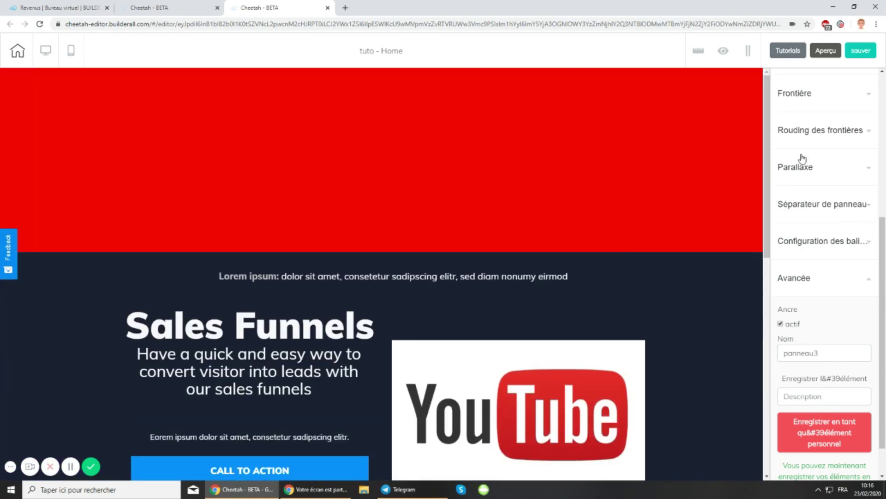
Open the Entête category of ready-made panels for adding to the page.
scroll(805, 166, "up", 6)
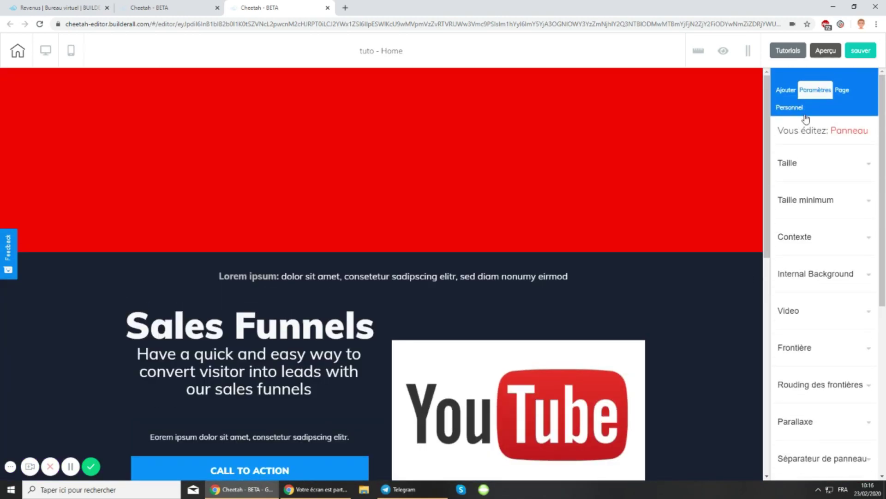
left_click(788, 90)
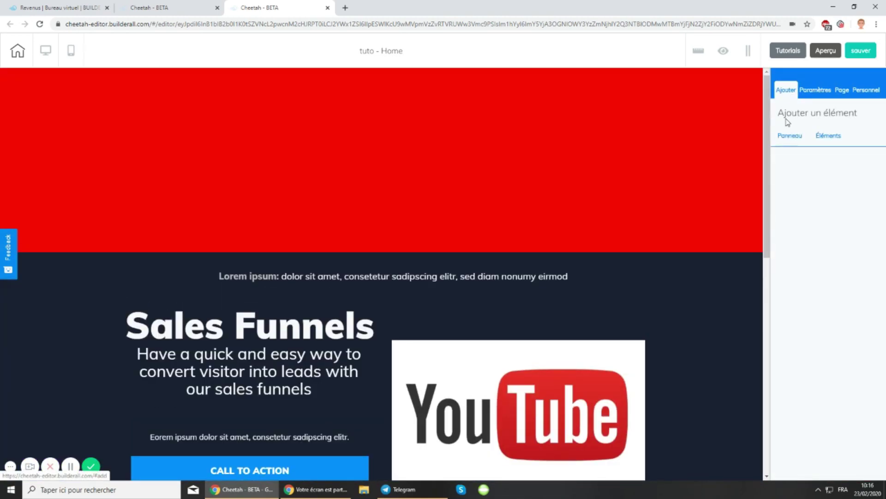
left_click(799, 145)
scroll(841, 323, "down", 4)
scroll(831, 277, "up", 5)
left_click(819, 223)
scroll(822, 277, "down", 4)
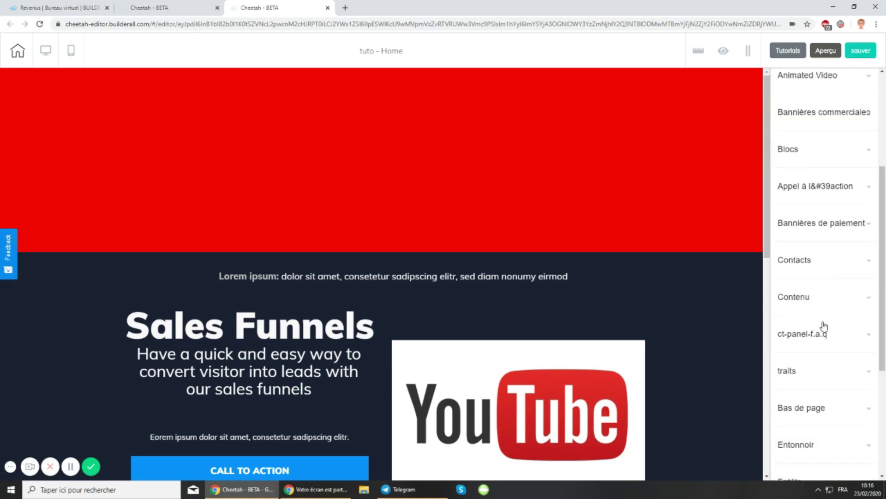
scroll(825, 326, "down", 2)
scroll(821, 332, "down", 1)
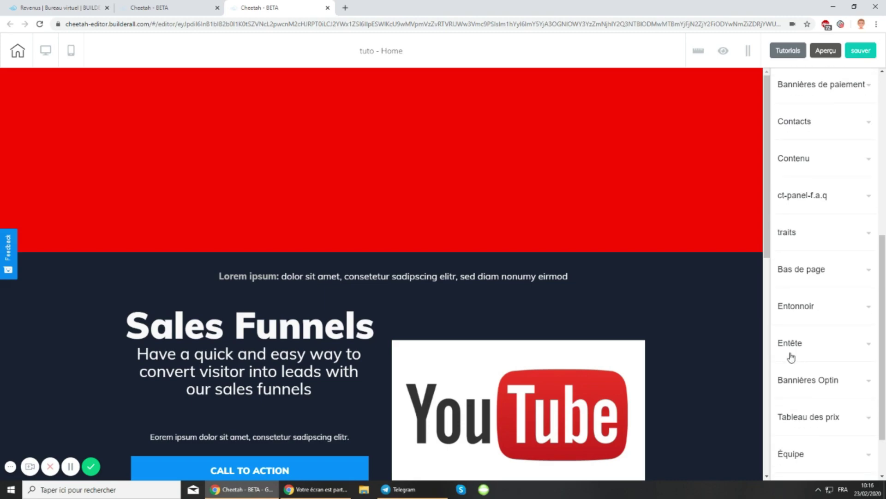
left_click(809, 350)
Add the Header - 05 panel to the page below the purple Marketing Digital Bussines panel.
scroll(812, 356, "down", 2)
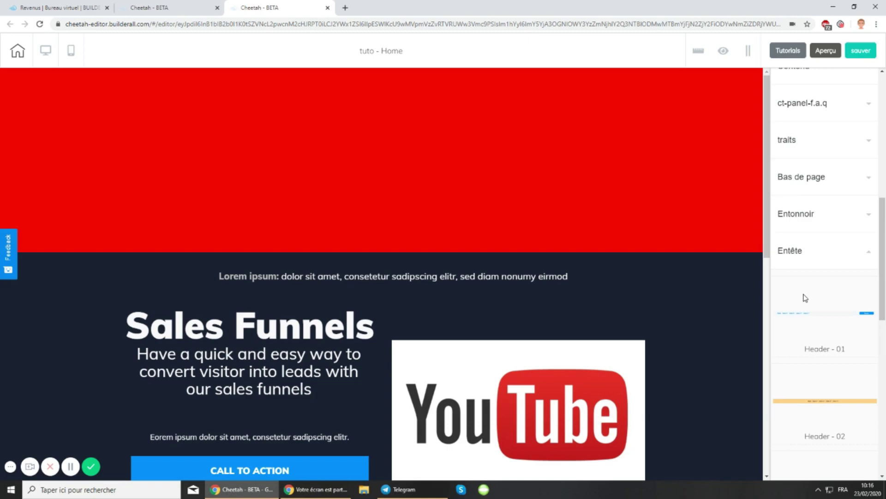
scroll(806, 298, "down", 9)
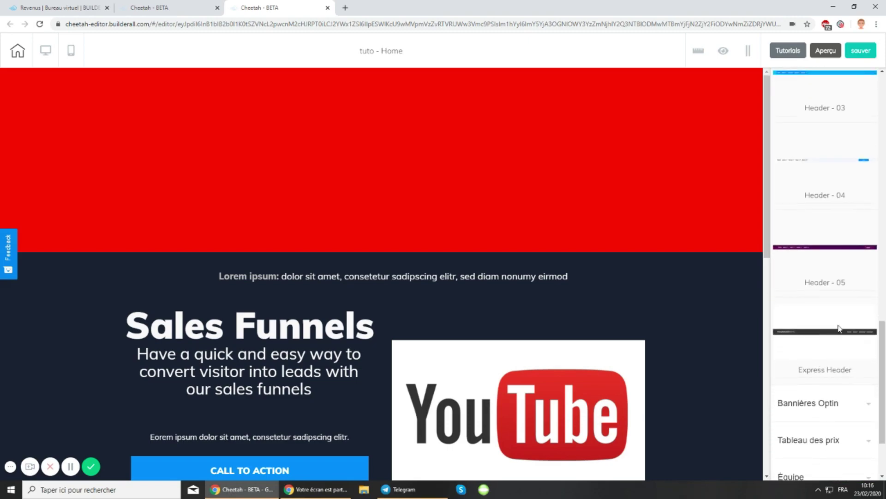
scroll(832, 365, "down", 2)
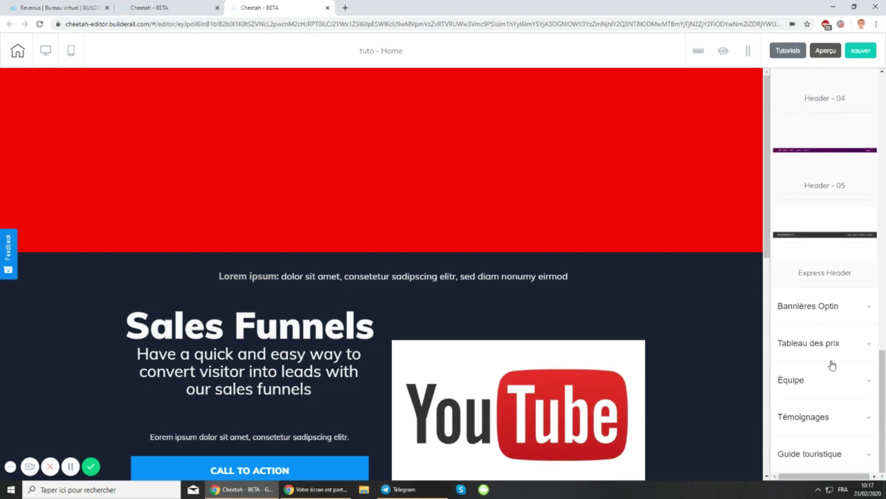
scroll(832, 364, "up", 4)
scroll(832, 366, "down", 3)
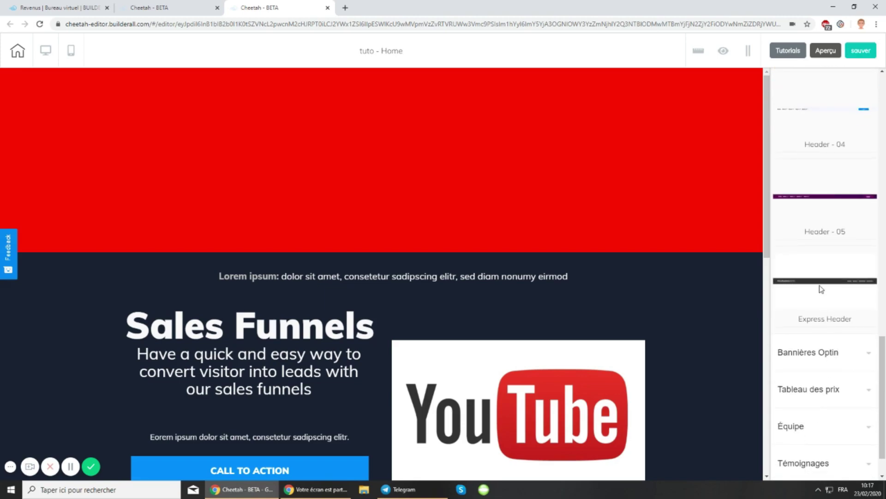
scroll(826, 283, "up", 3)
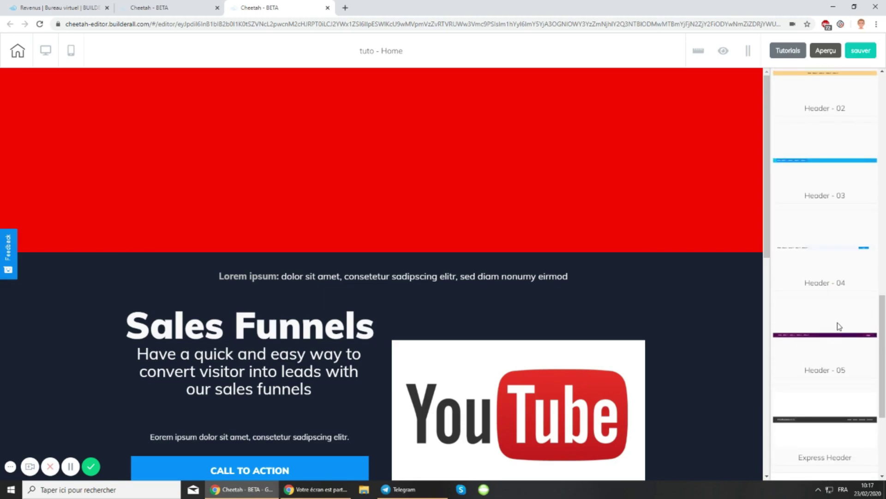
left_click_drag(625, 336, 615, 335)
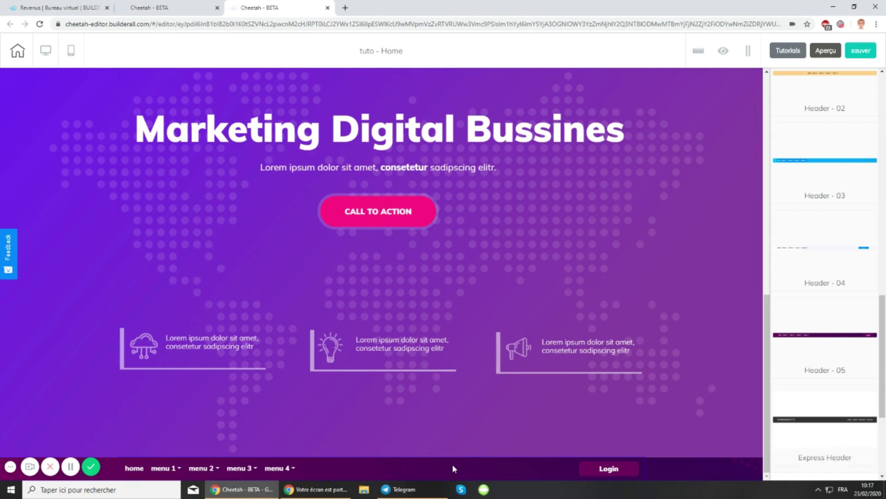
Examine the ready-made Menu elements available for adding to a page.
scroll(552, 386, "up", 5)
scroll(550, 378, "up", 1)
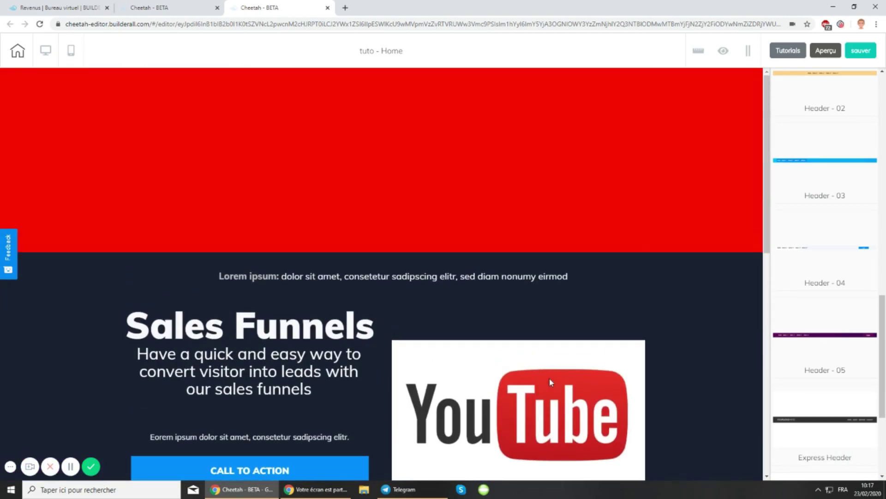
scroll(849, 214, "up", 4)
scroll(849, 214, "up", 5)
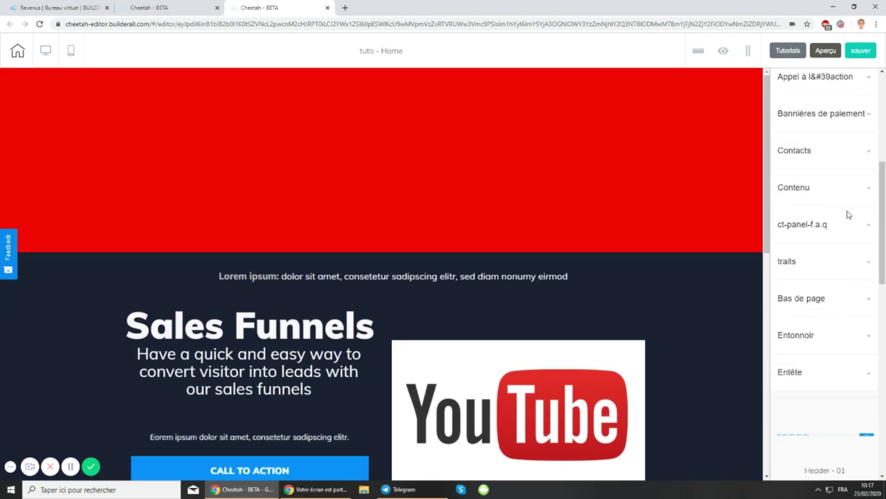
left_click(830, 156)
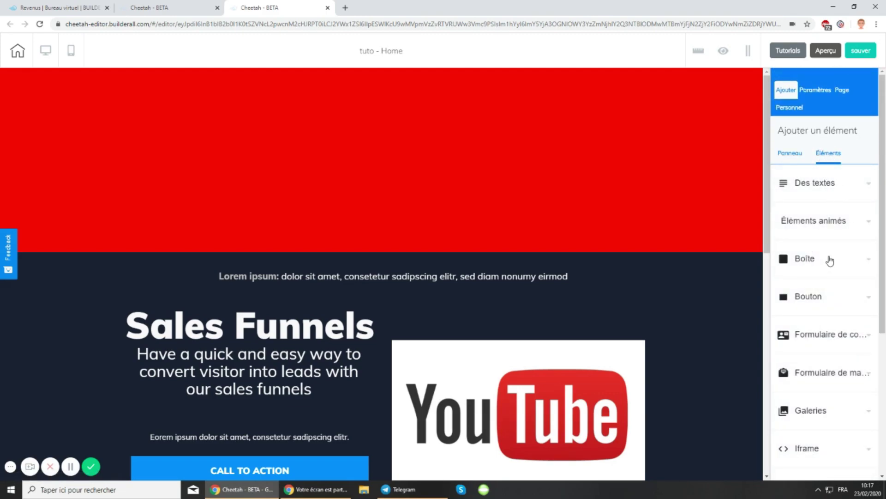
scroll(829, 262, "down", 5)
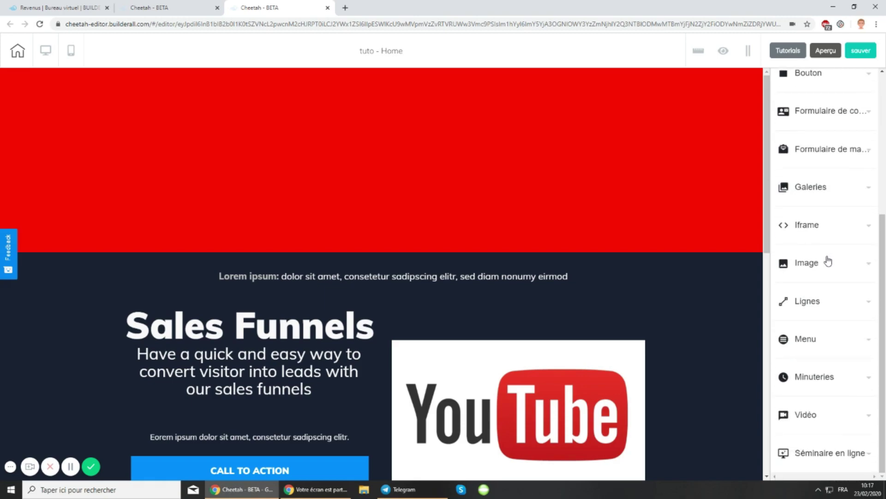
left_click(812, 340)
scroll(831, 393, "down", 3)
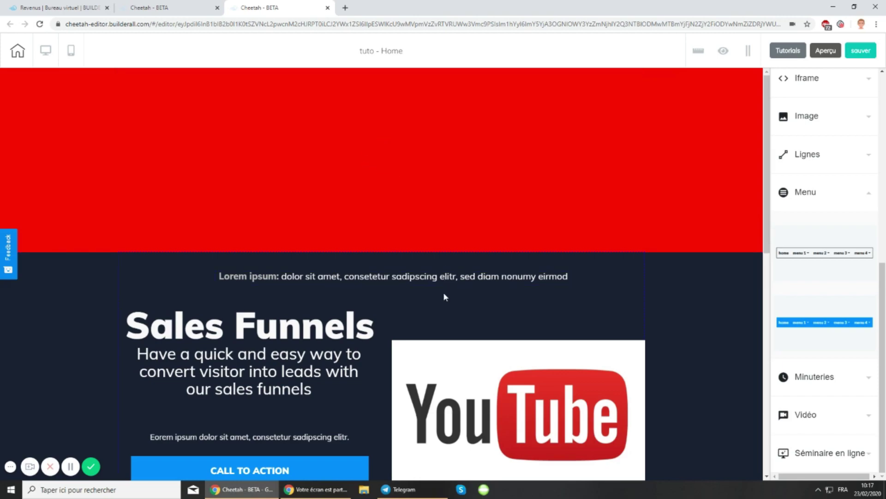
Move the purple header panel from the end of the page up to first place, above the red panel.
scroll(444, 298, "down", 10)
left_click(436, 470)
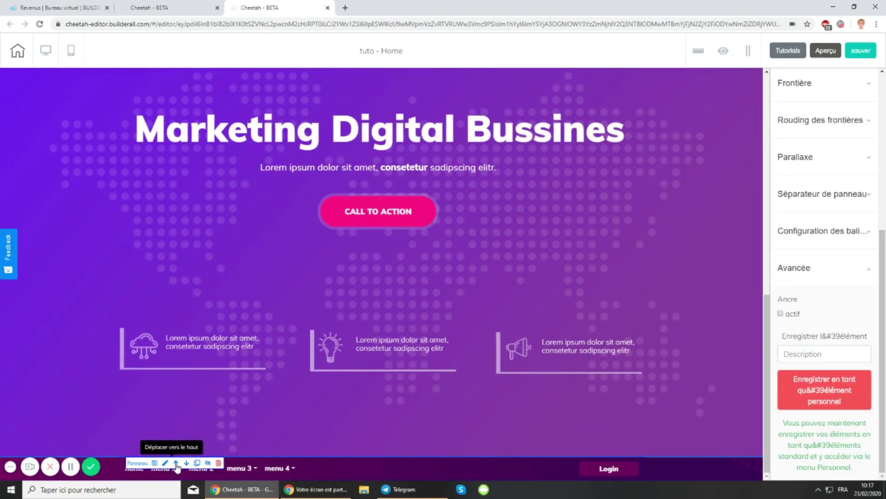
left_click(175, 464)
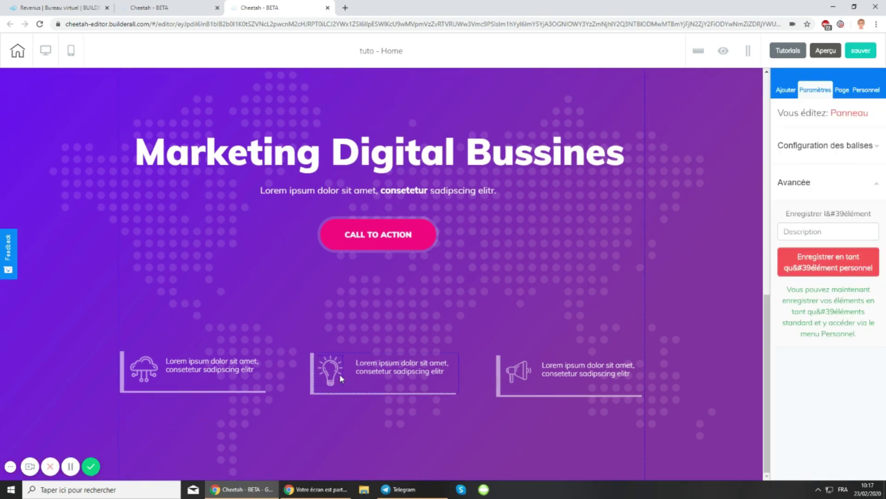
scroll(376, 366, "up", 4)
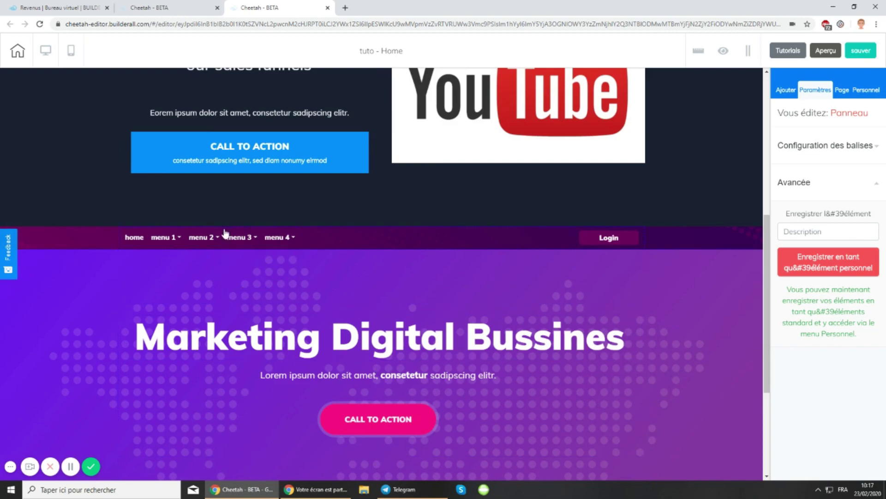
left_click(77, 242)
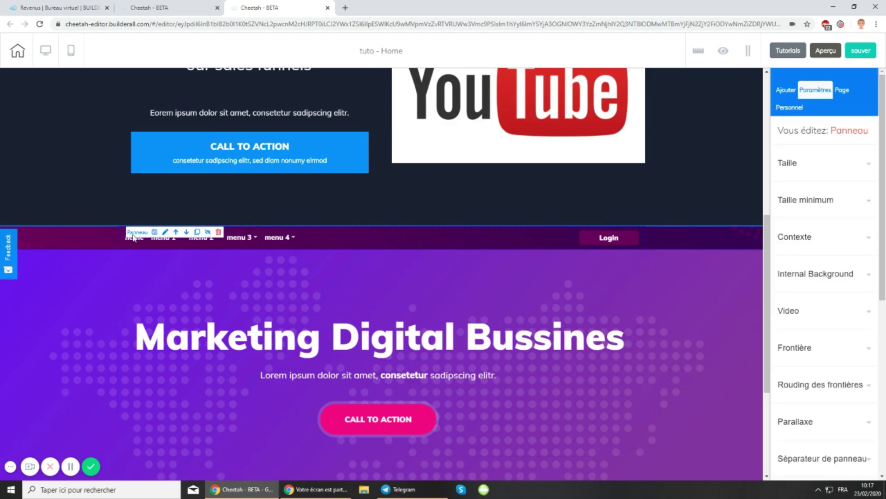
left_click(175, 233)
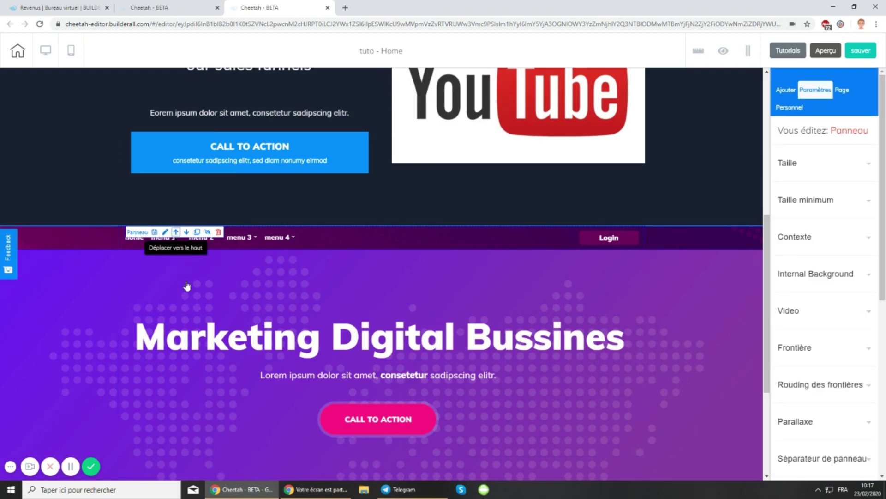
scroll(295, 278, "up", 2)
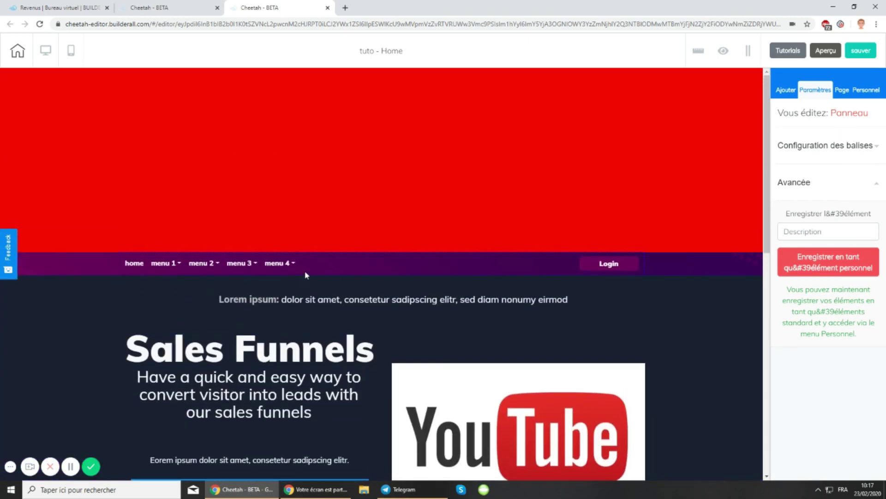
left_click(350, 263)
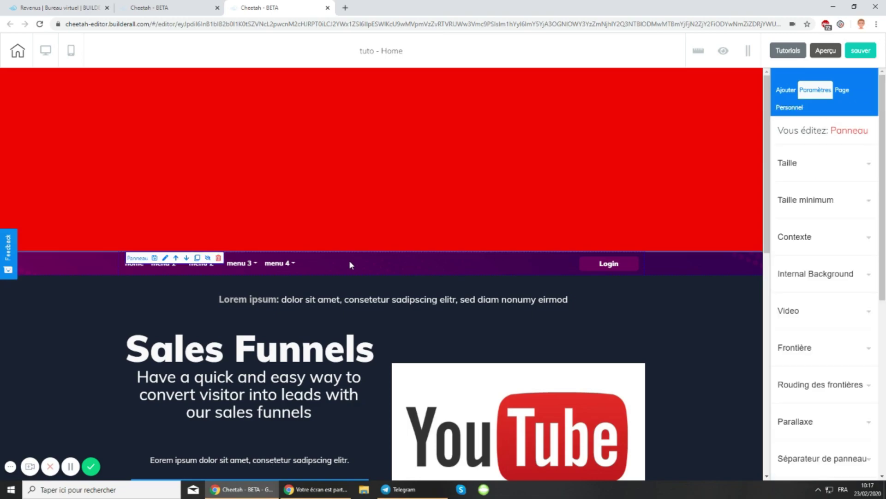
left_click(176, 259)
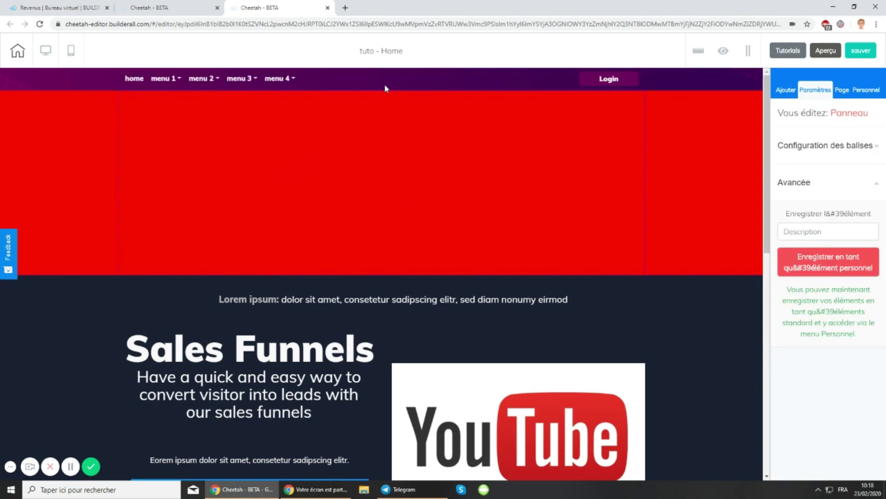
Link the header menu's item menu 1 to the Home page anchor panneau1 and close the menu item list.
scroll(477, 405, "down", 8)
scroll(477, 405, "up", 8)
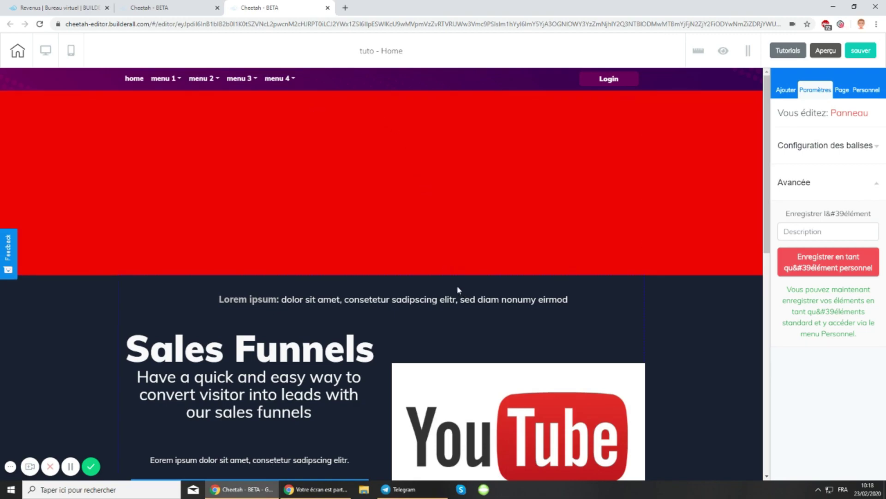
left_click(454, 81)
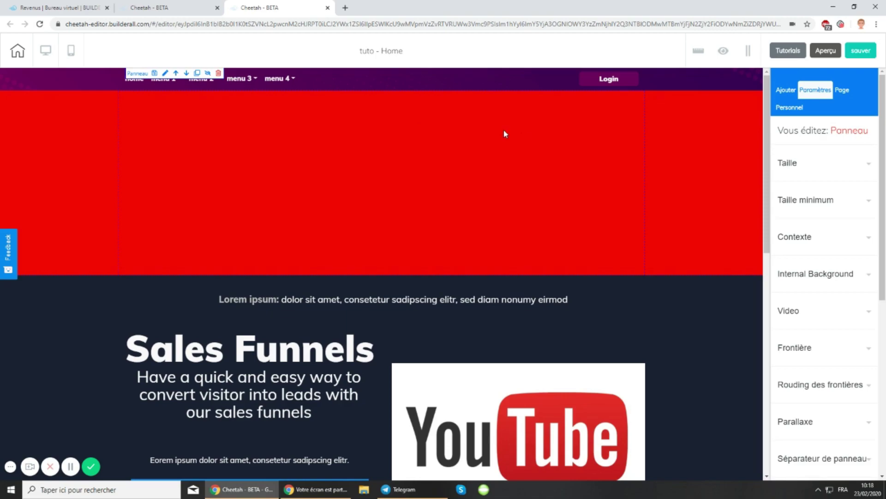
left_click(285, 83)
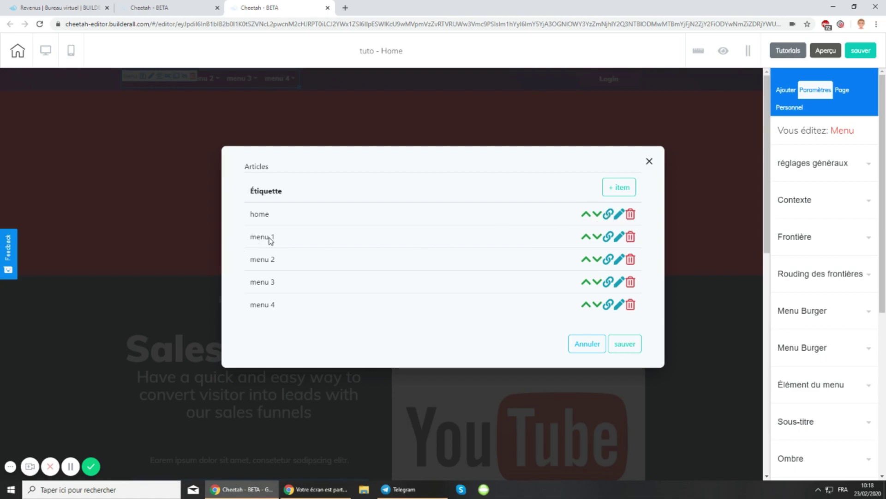
left_click(609, 238)
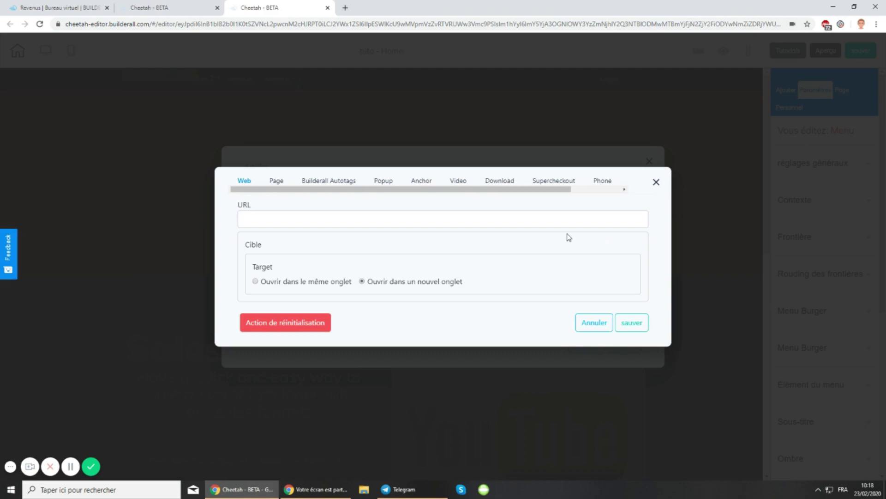
left_click(425, 183)
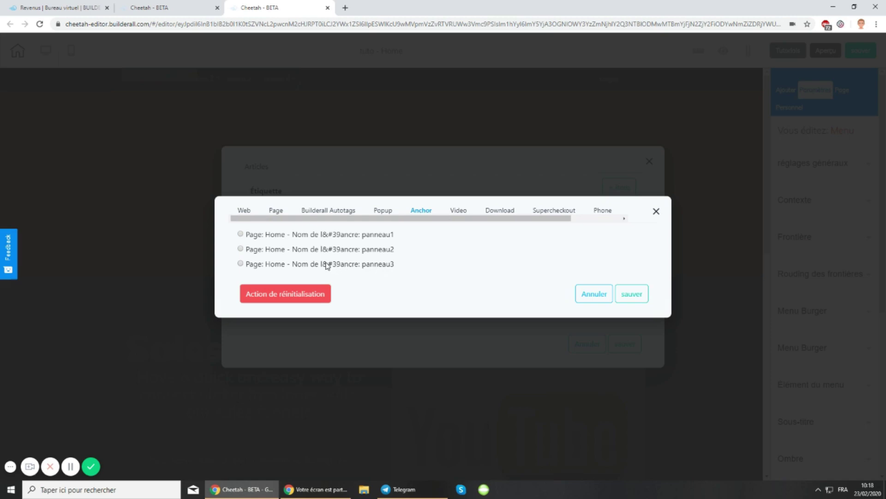
left_click(240, 234)
left_click(641, 296)
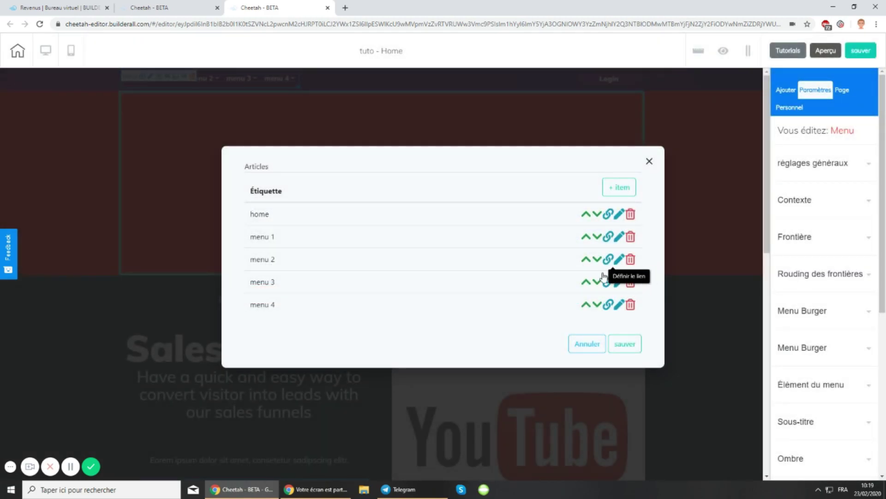
key("Escape")
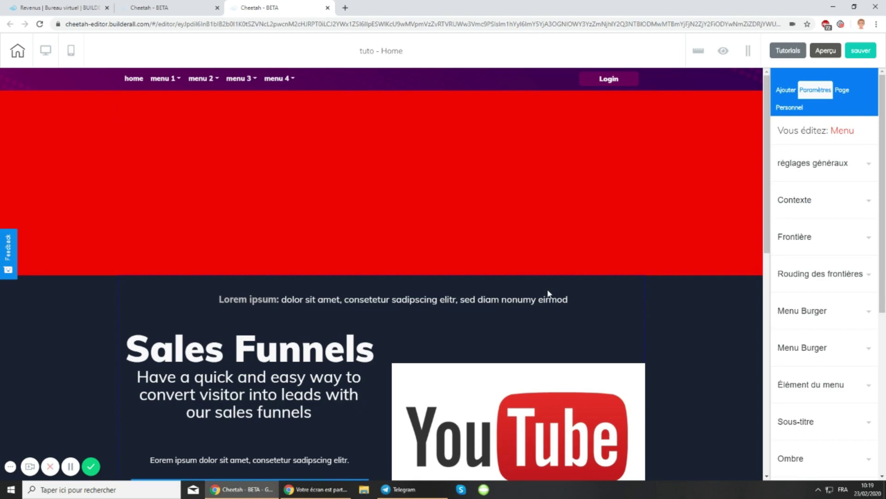
Link the header menu's item menu 2 to the Home page anchor panneau2.
left_click(187, 84)
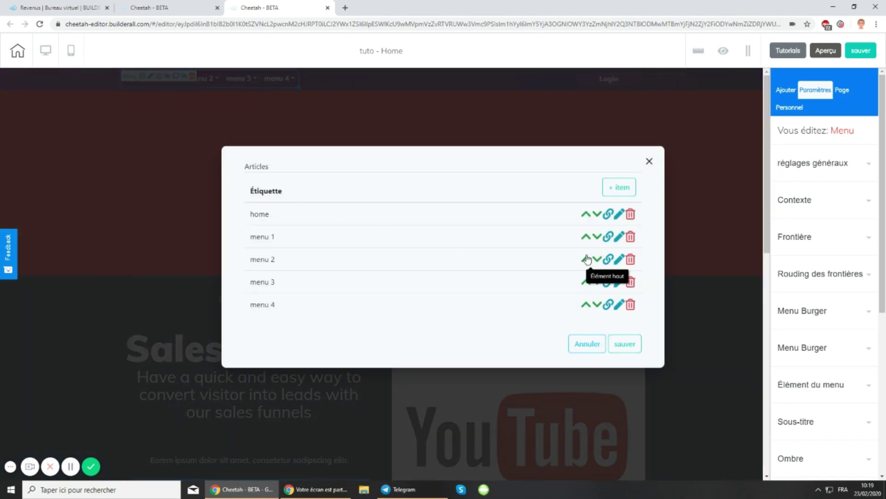
left_click(609, 260)
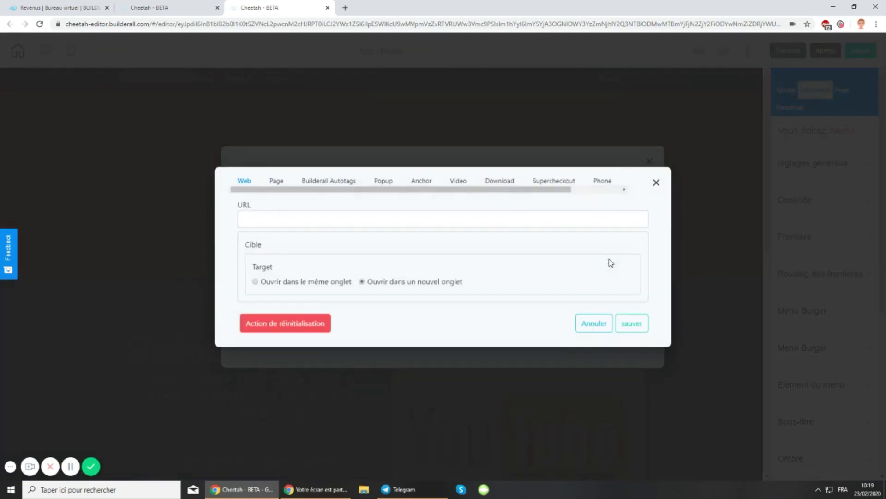
left_click(422, 182)
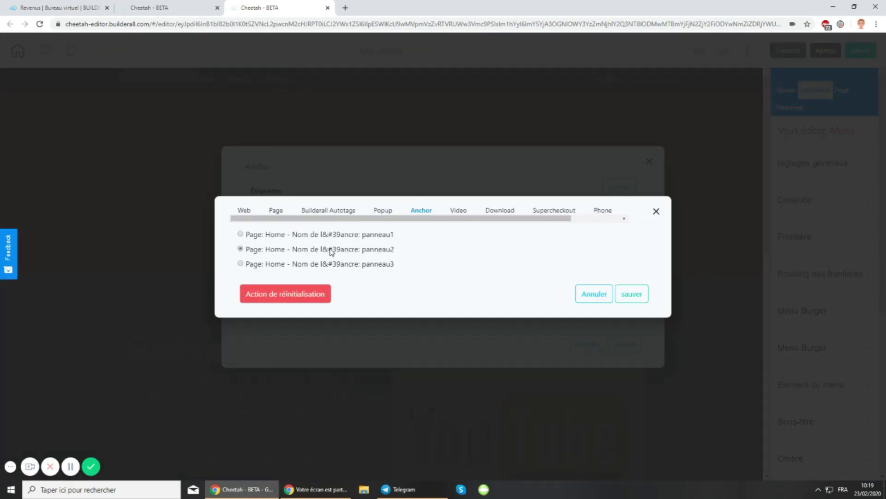
left_click(630, 296)
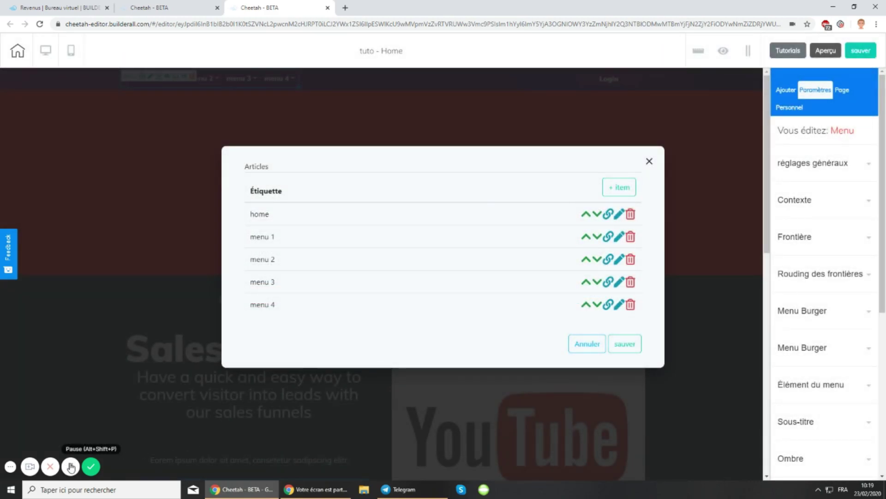
Link the header menu's item menu 3 to the Home page anchor panneau3 and save the menu item list.
left_click(609, 282)
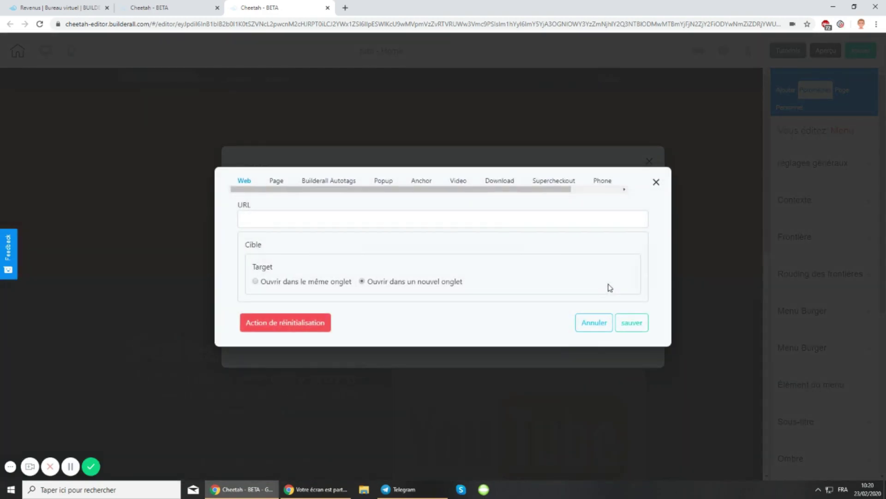
left_click(421, 181)
left_click(242, 264)
left_click(632, 294)
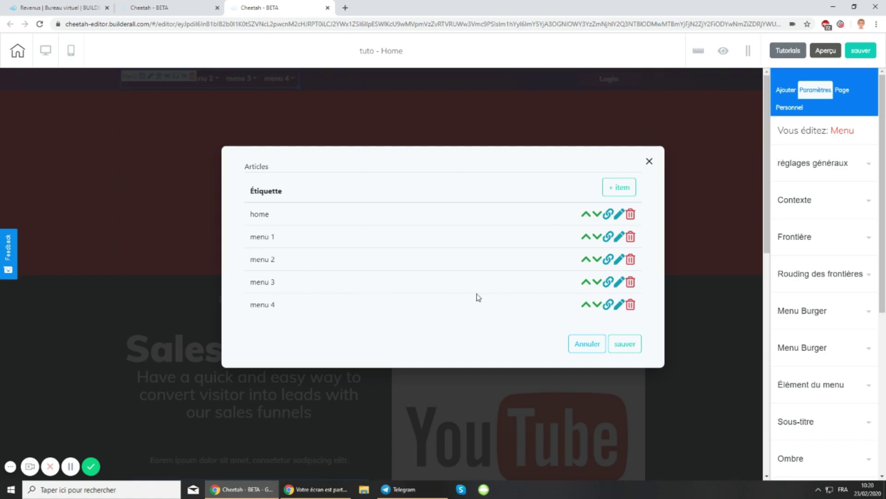
left_click(631, 347)
left_click(631, 346)
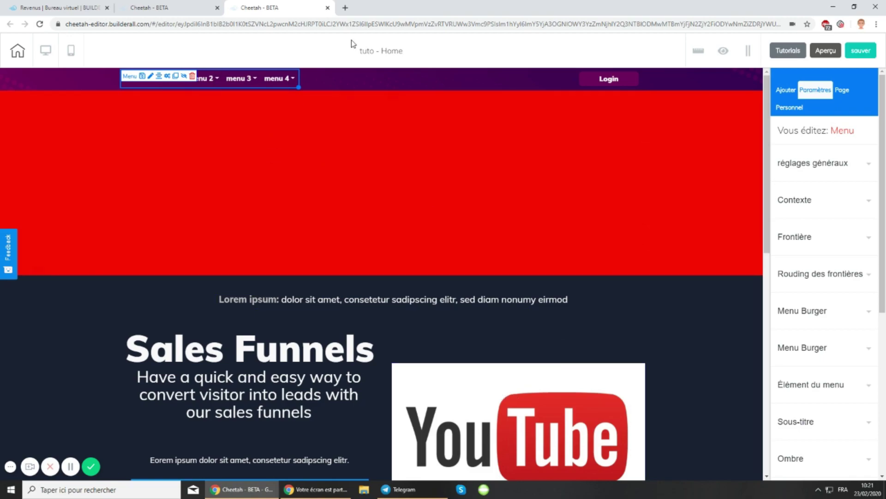
Link the pink CALL TO ACTION button in the Marketing Digital Bussines panel to the Home page anchor panneau1.
scroll(550, 229, "down", 5)
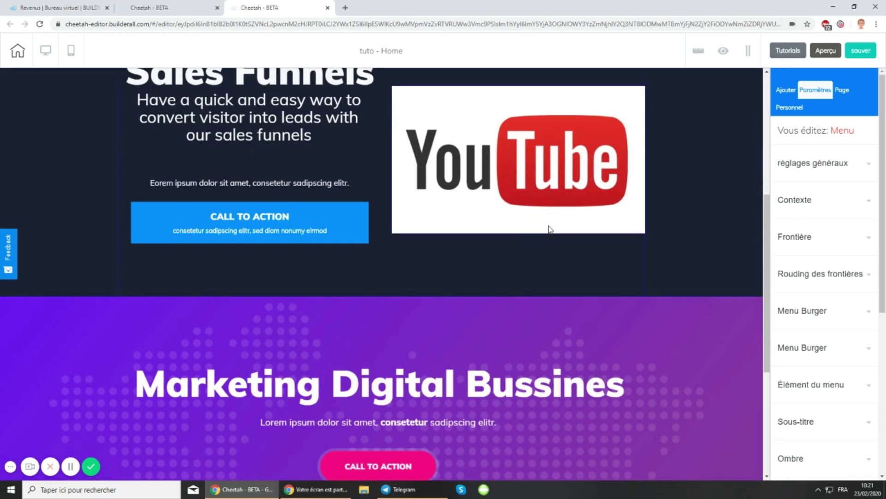
scroll(549, 229, "down", 3)
scroll(550, 229, "up", 4)
scroll(550, 230, "down", 1)
scroll(550, 229, "down", 4)
left_click(417, 240)
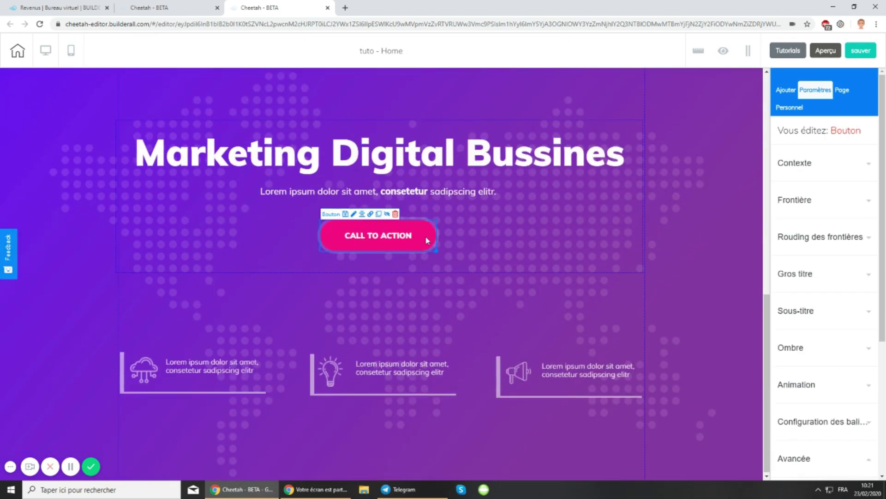
left_click(370, 214)
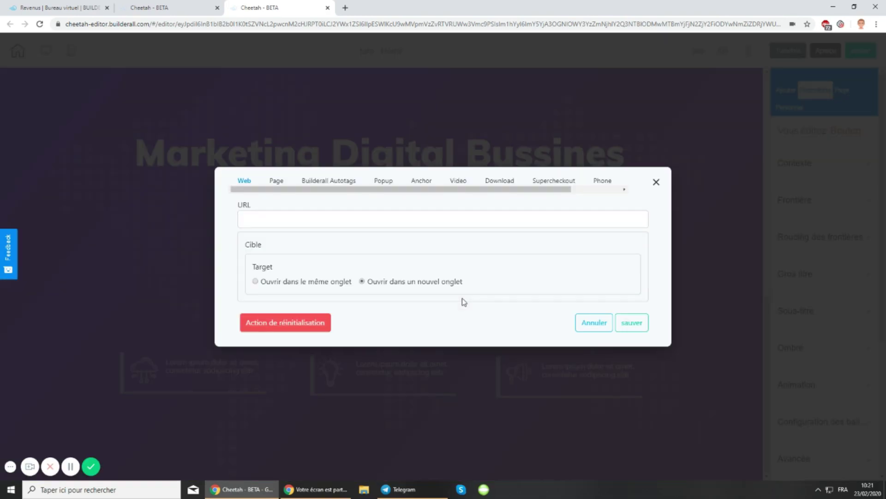
left_click(422, 182)
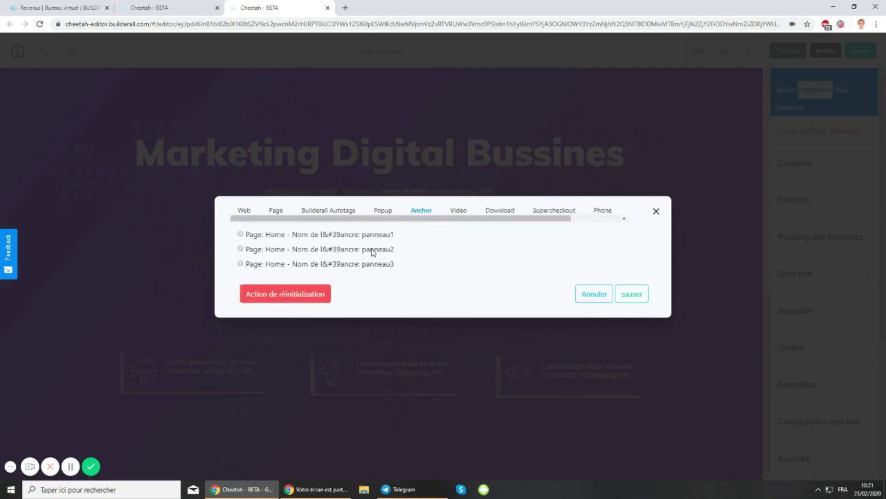
left_click(245, 237)
left_click(632, 295)
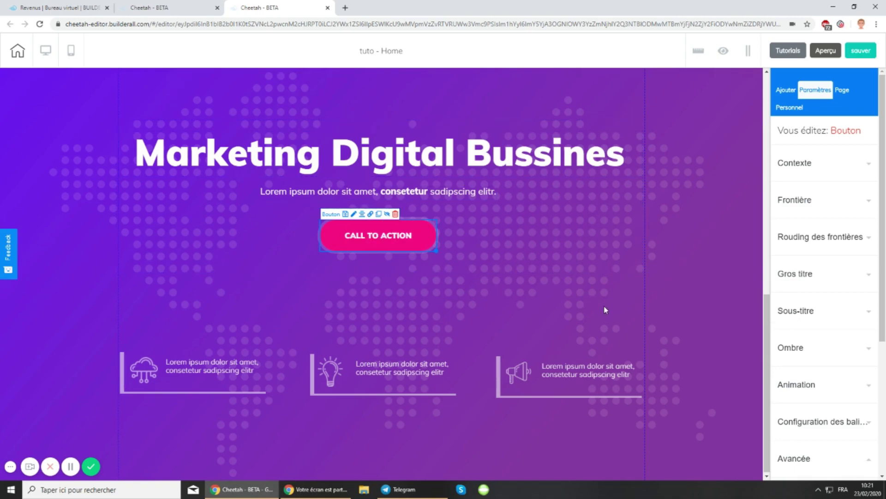
Save the page, publish the site and open the published site.
left_click(860, 52)
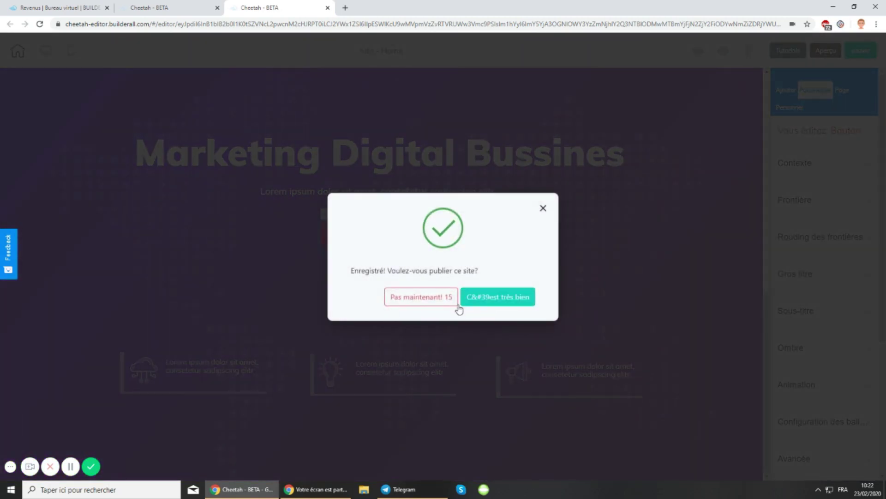
left_click(505, 303)
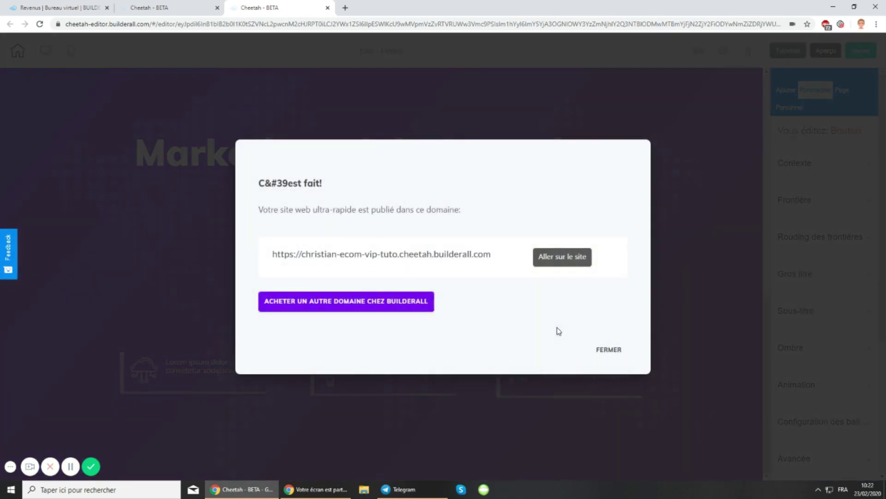
left_click(570, 260)
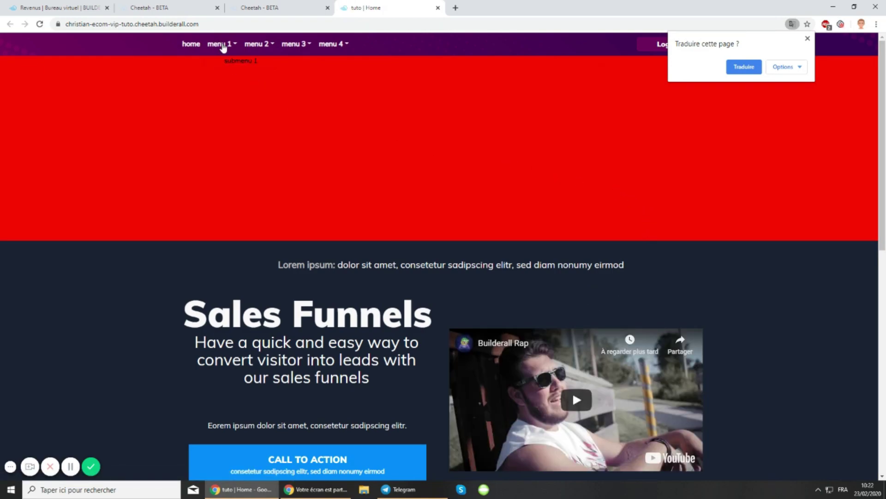
Test the menu 1, menu 3 and pink CALL TO ACTION links on the published page and look over the panels they target.
left_click(223, 48)
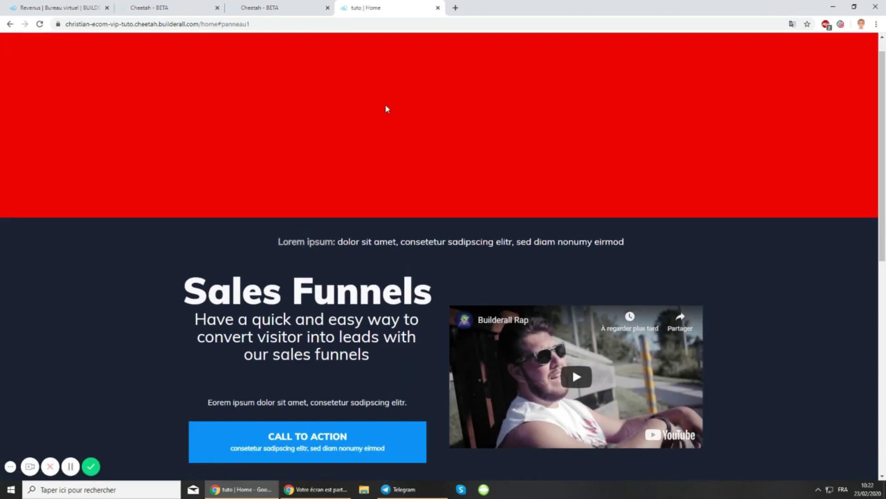
scroll(457, 135, "up", 1)
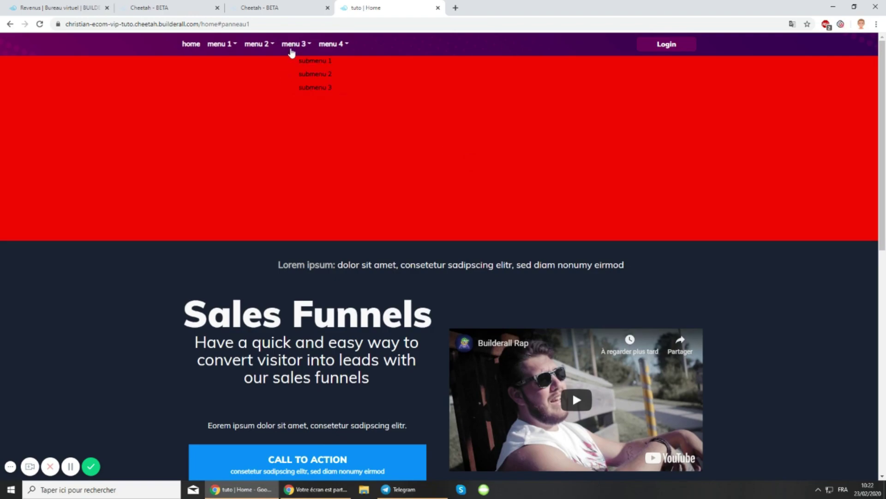
left_click(293, 48)
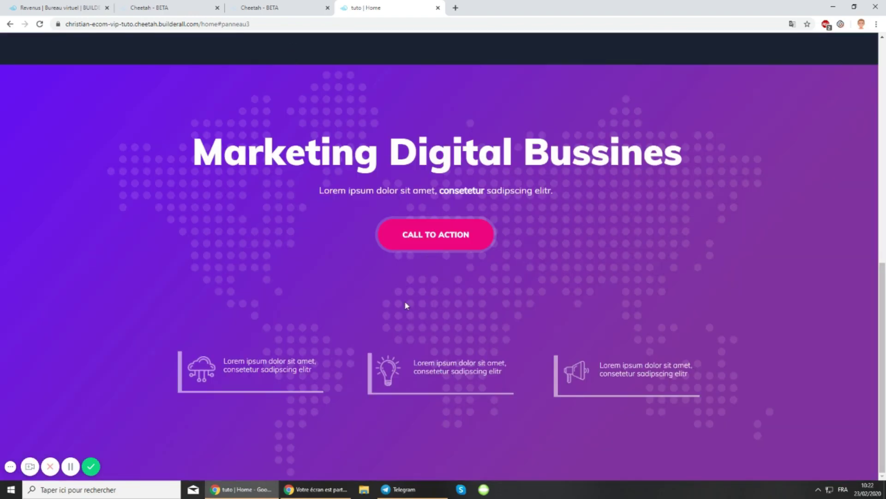
left_click(427, 238)
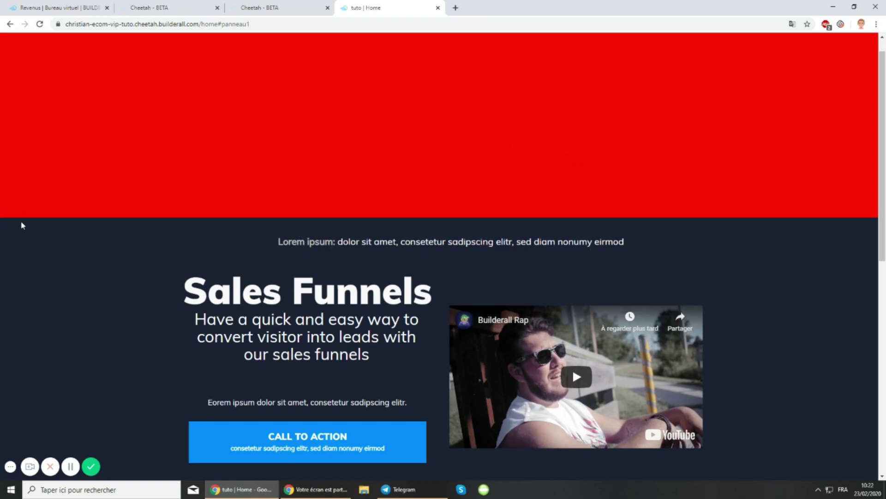
scroll(559, 268, "up", 1)
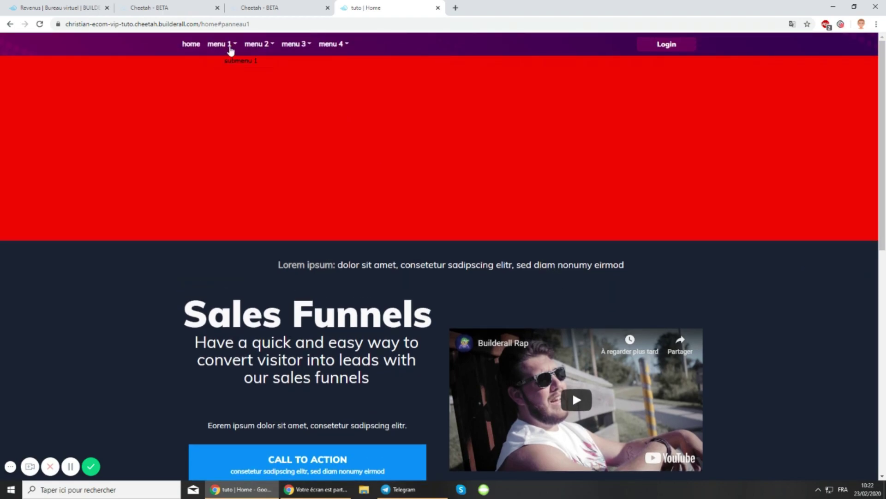
left_click(296, 47)
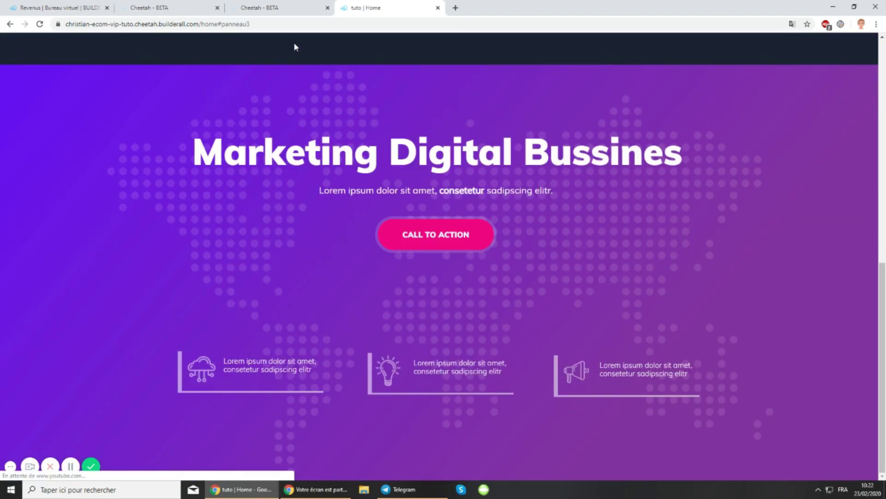
left_click(442, 240)
scroll(441, 240, "up", 1)
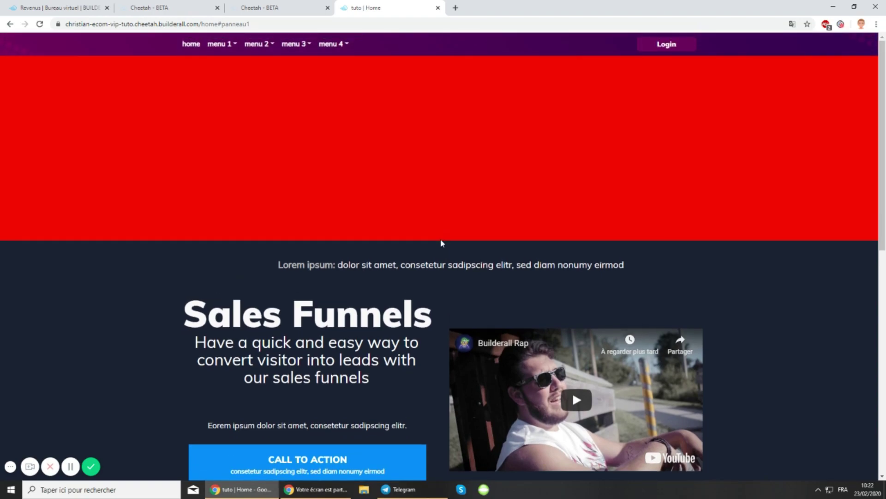
mouse_move(219, 50)
scroll(423, 276, "down", 10)
scroll(463, 271, "up", 10)
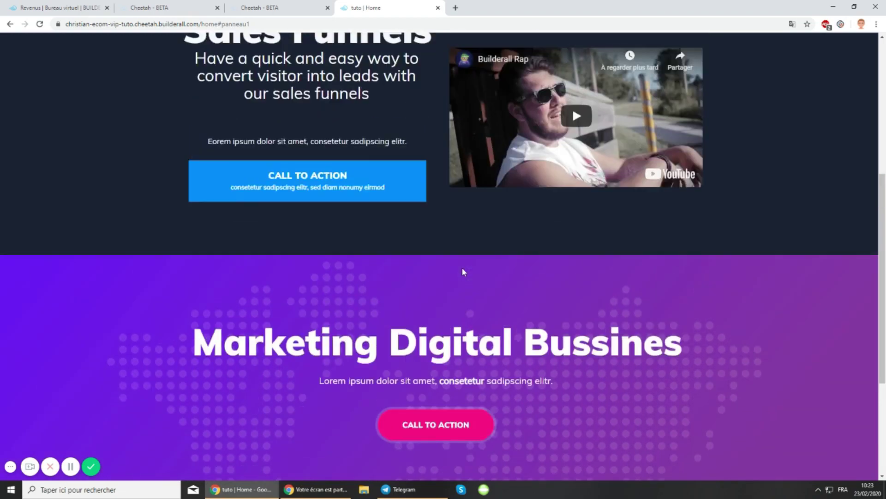